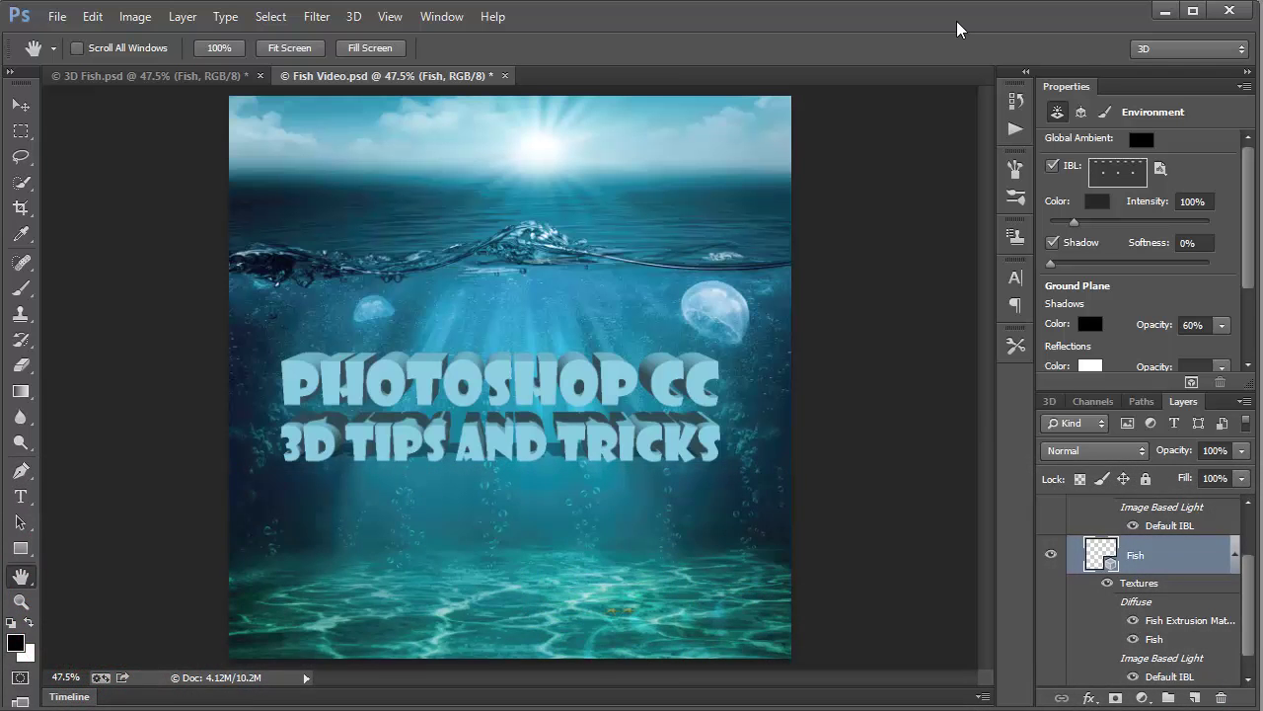
Step: Switch to 3D Fish.psd and toggle Layer 3 off and on to check the white background
click(210, 79)
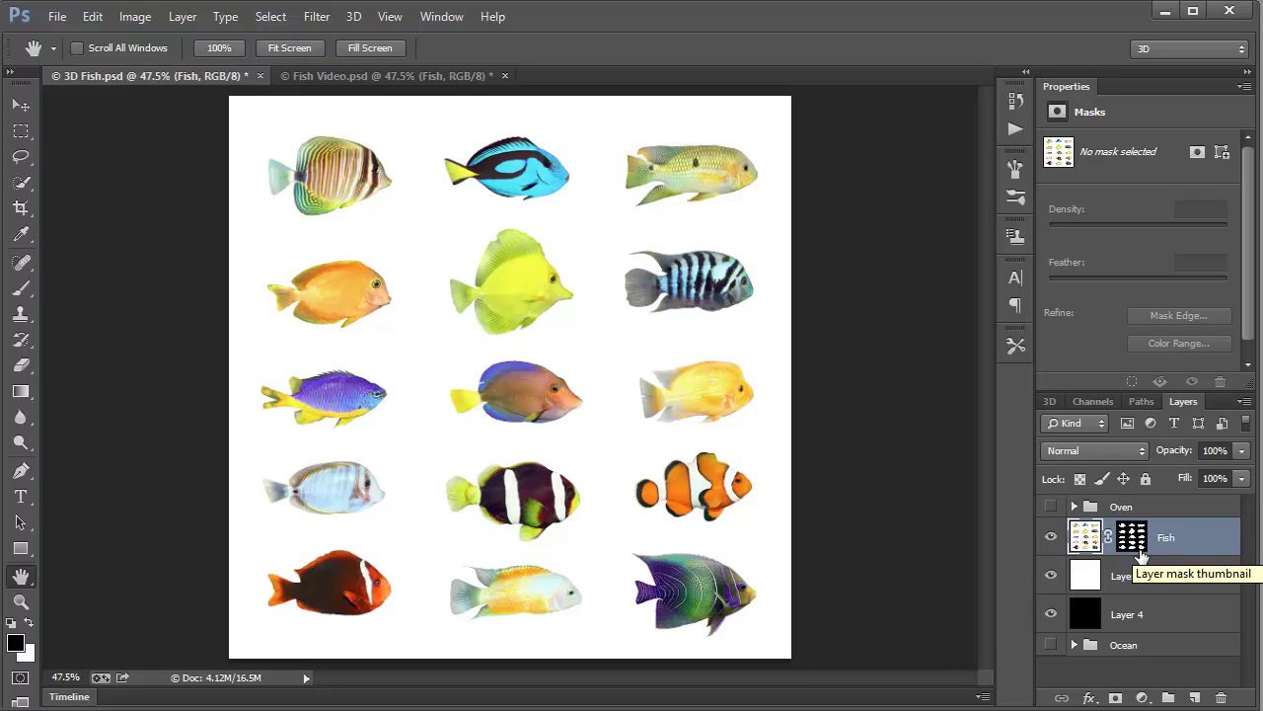
click(1052, 576)
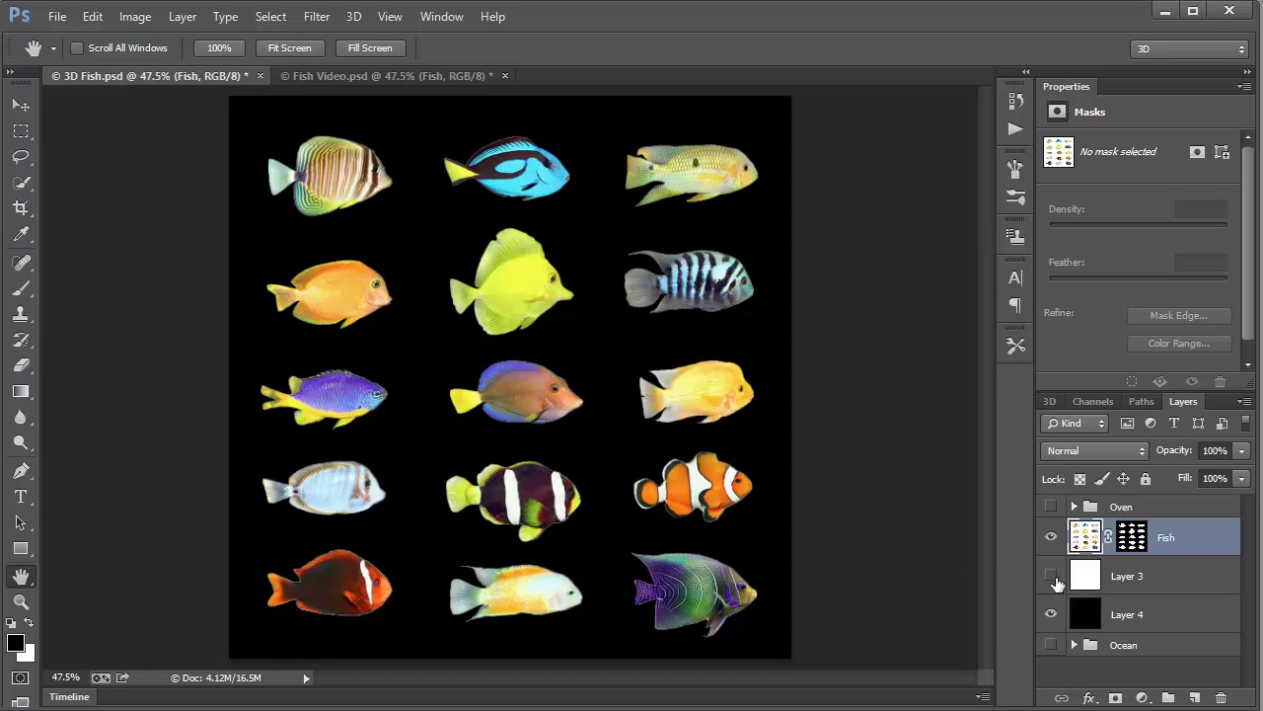
click(1052, 577)
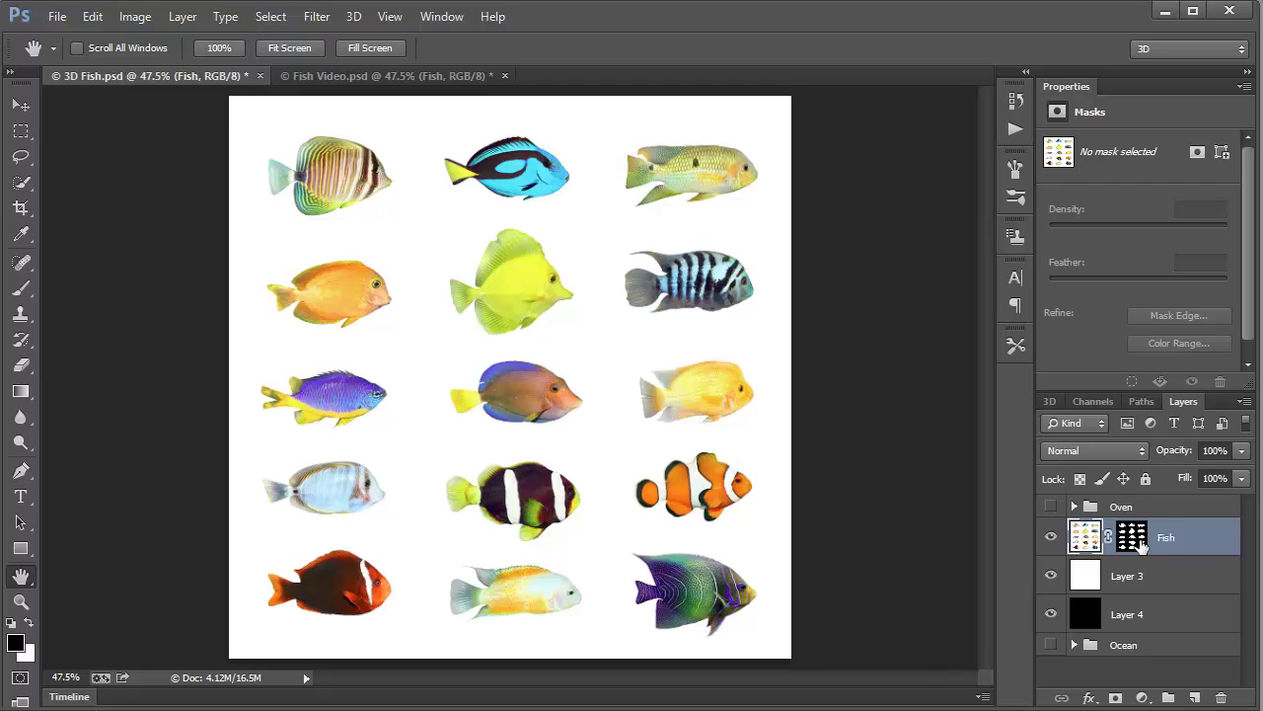
Step: Load the Fish mask as a selection and copy the fish onto new Layer 5 with Ctrl+J
drag(1139, 543, 1142, 549)
ctrl+click(1143, 550)
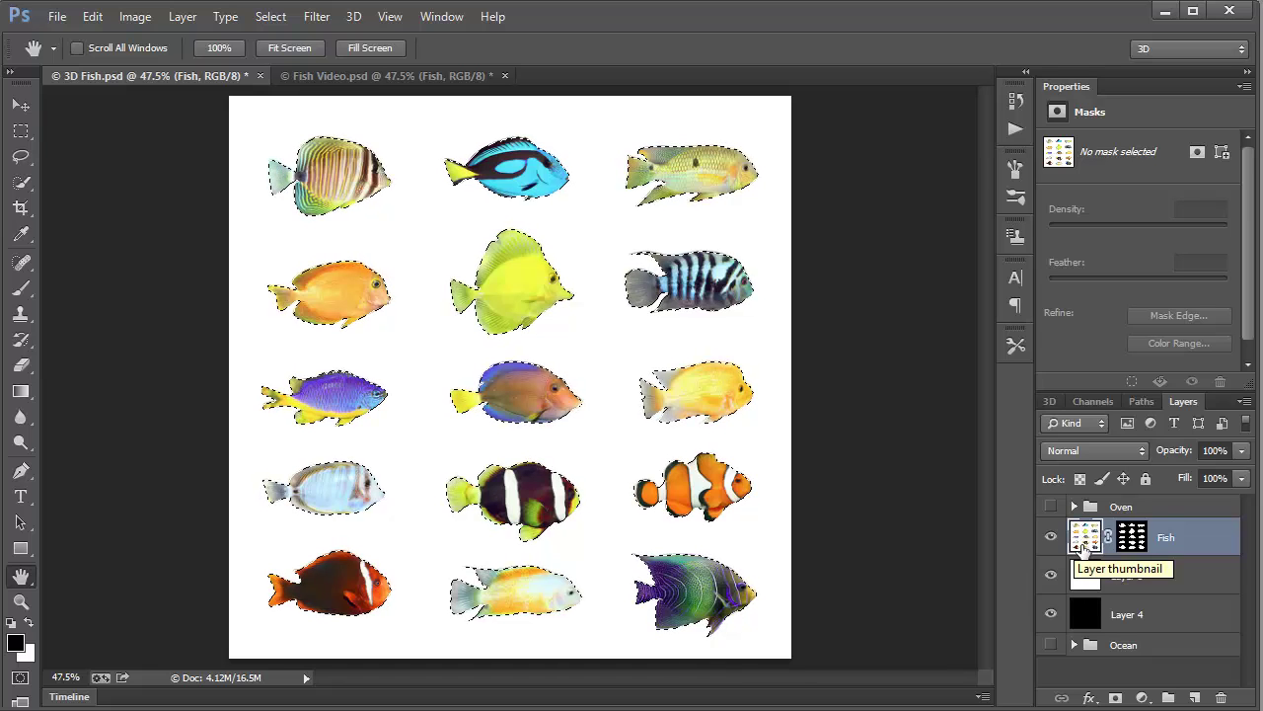
key(ctrl+j)
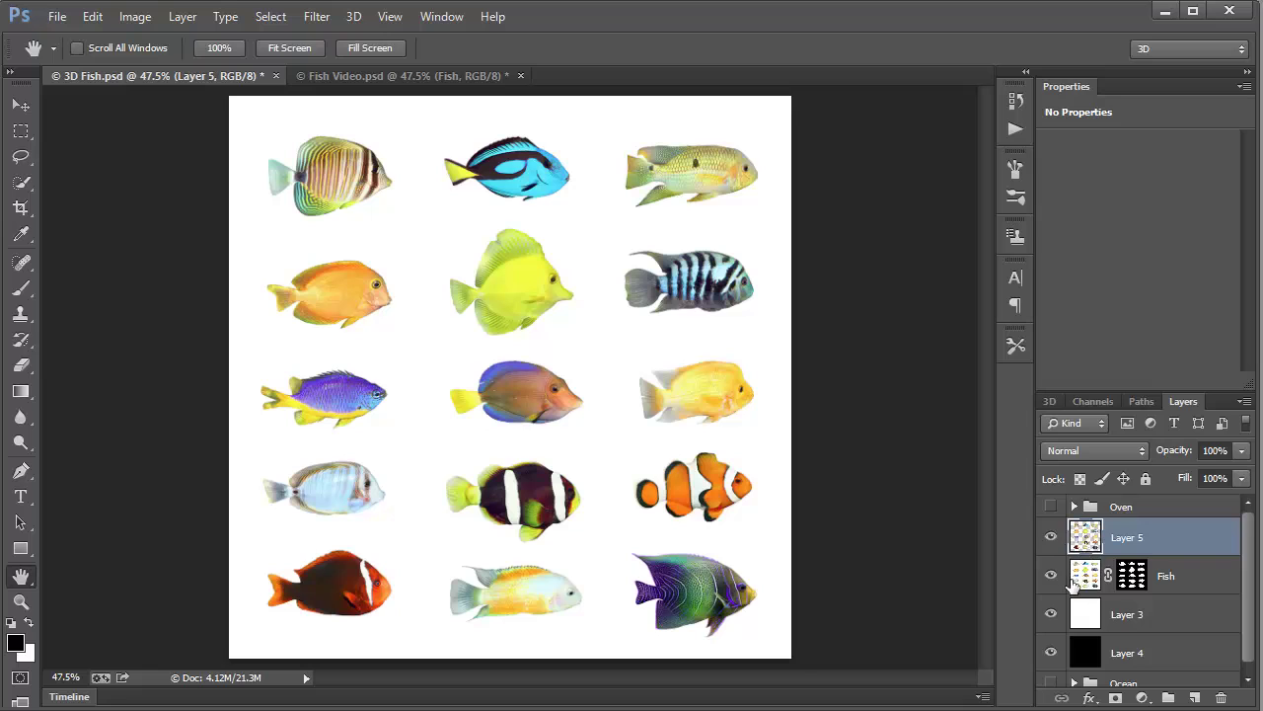
Step: Hide the original Fish layer and black Layer 4, leaving white Layer 3 visible
click(1052, 575)
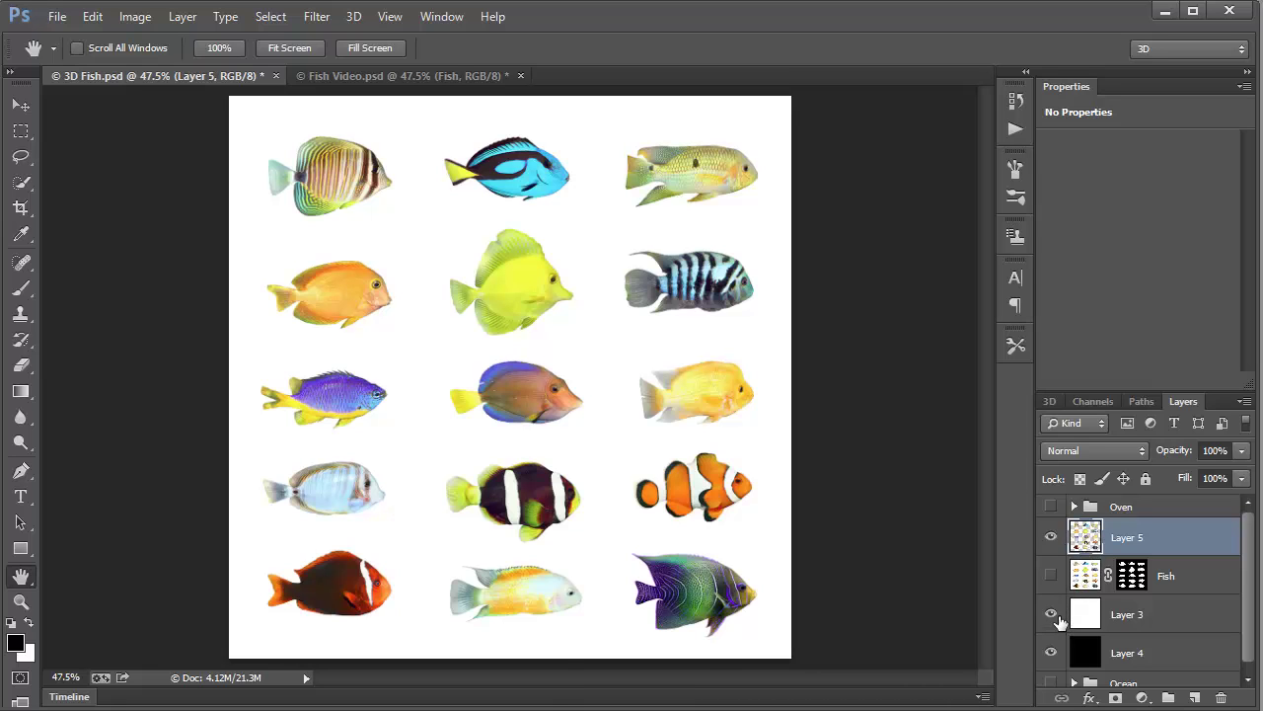
click(1052, 614)
click(1054, 615)
click(1053, 616)
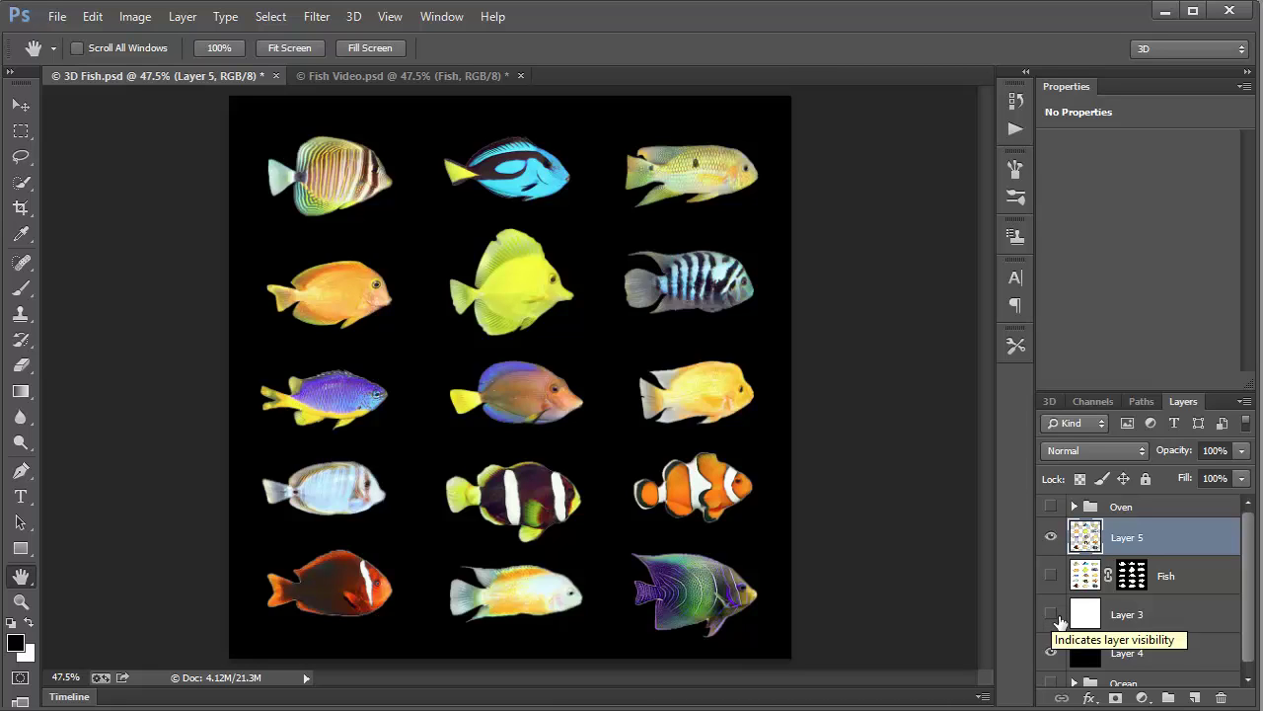
click(1054, 616)
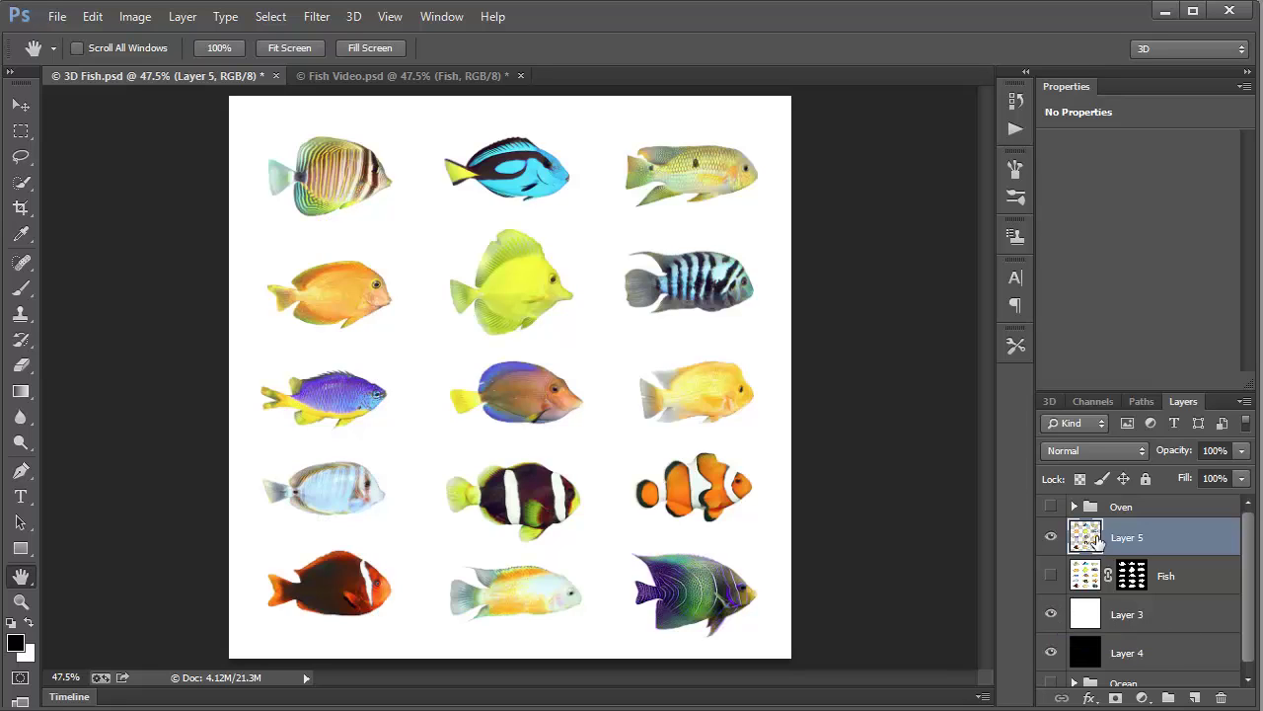
drag(1052, 616, 1053, 659)
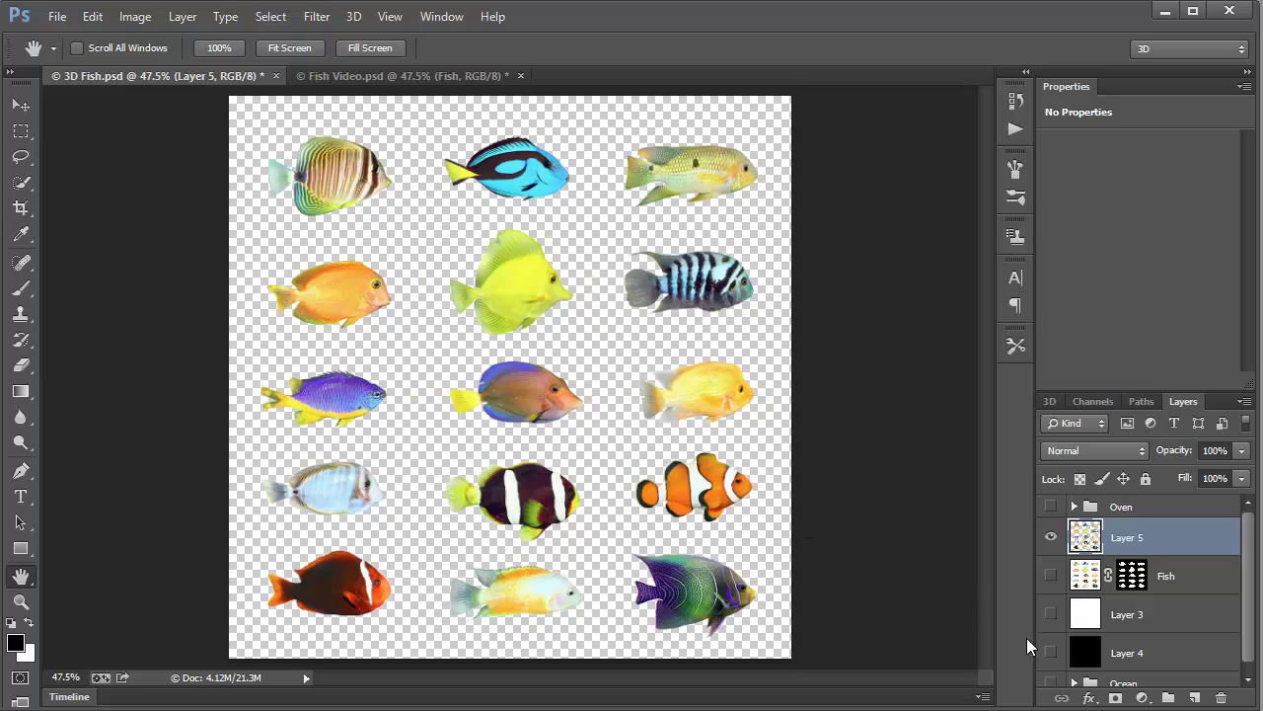
click(1051, 614)
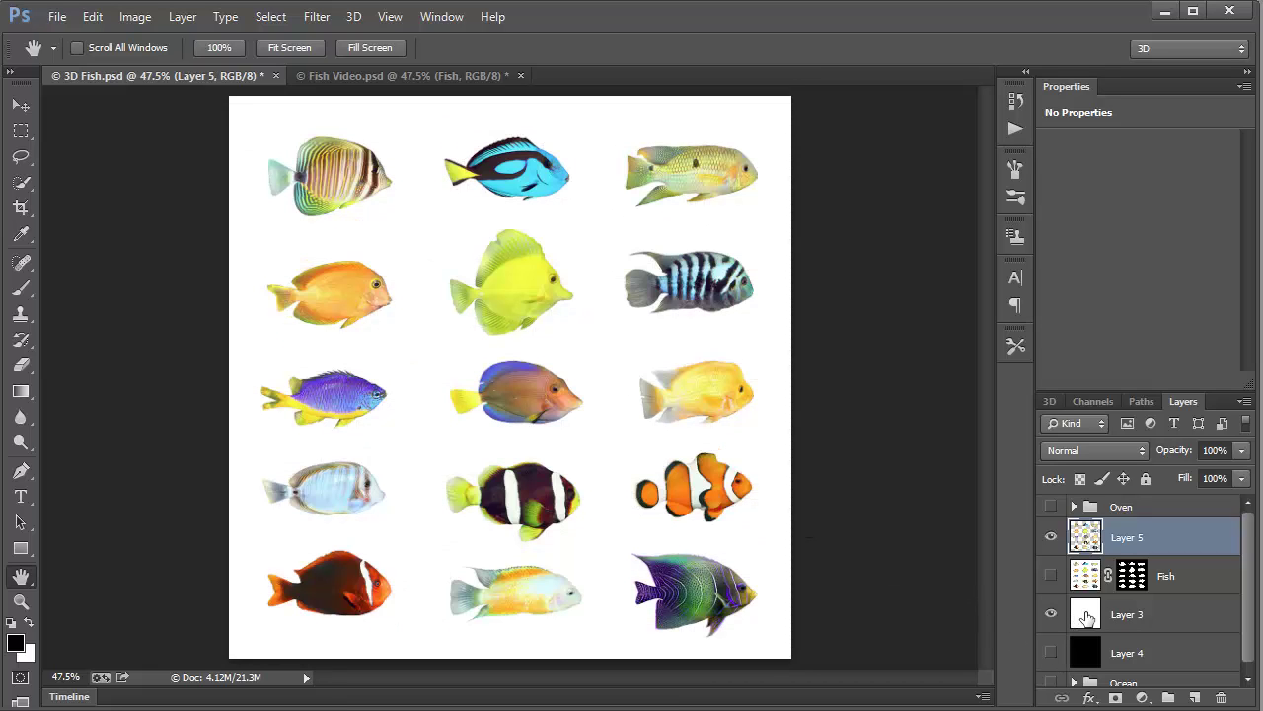
scroll(1249, 624, down, 1)
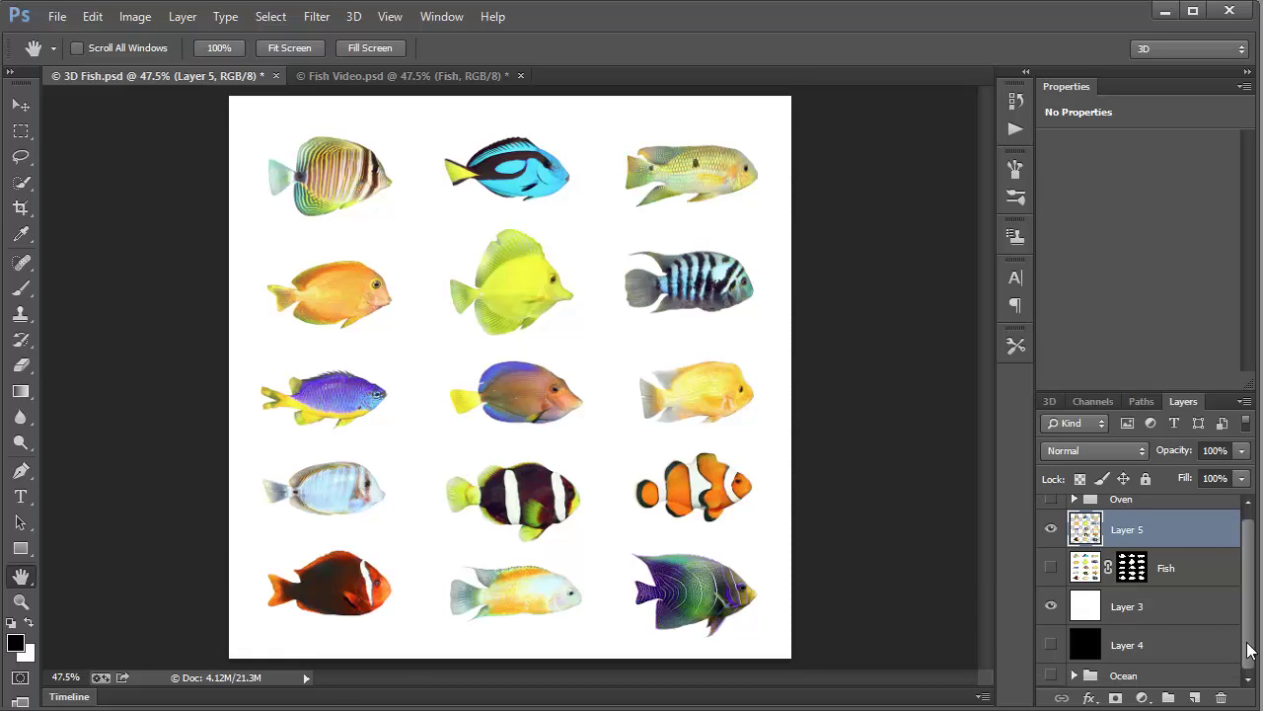
click(1052, 676)
scroll(1251, 592, up, 1)
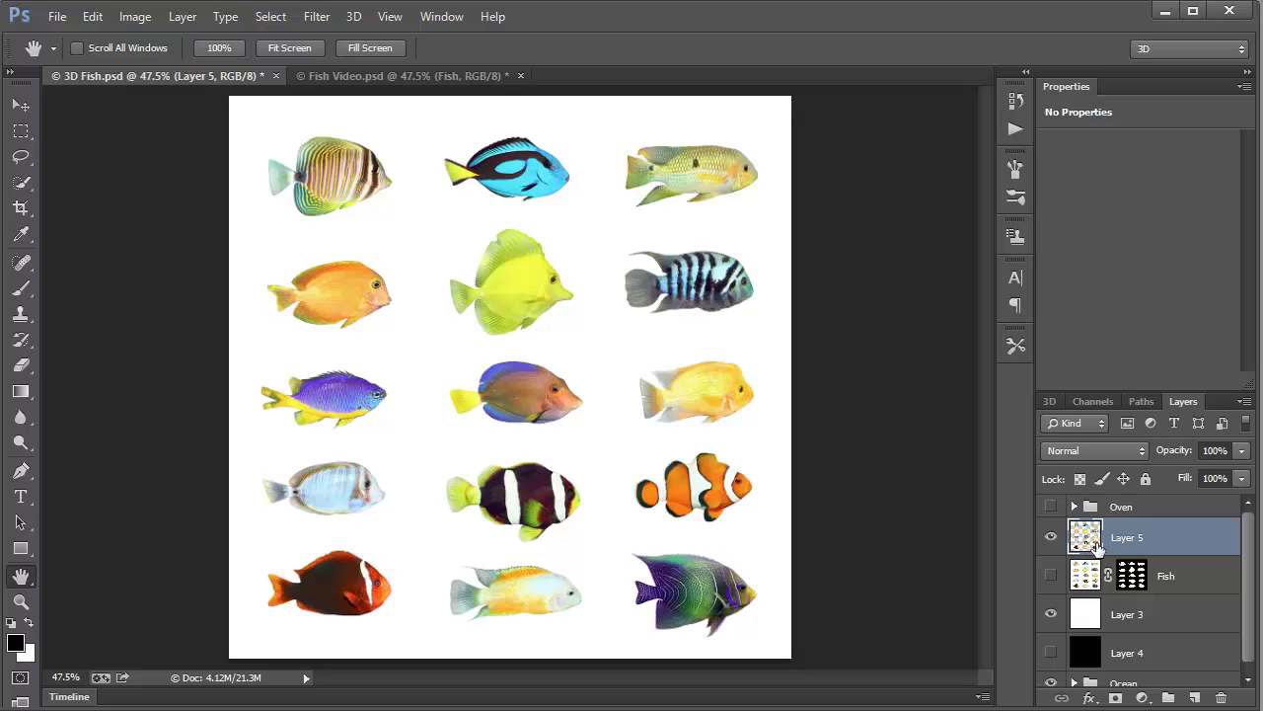
Step: Rename Layer 5 to 'Fishes' and apply 3D > New 3D Extrusion from Selected Layer
double_click(1134, 545)
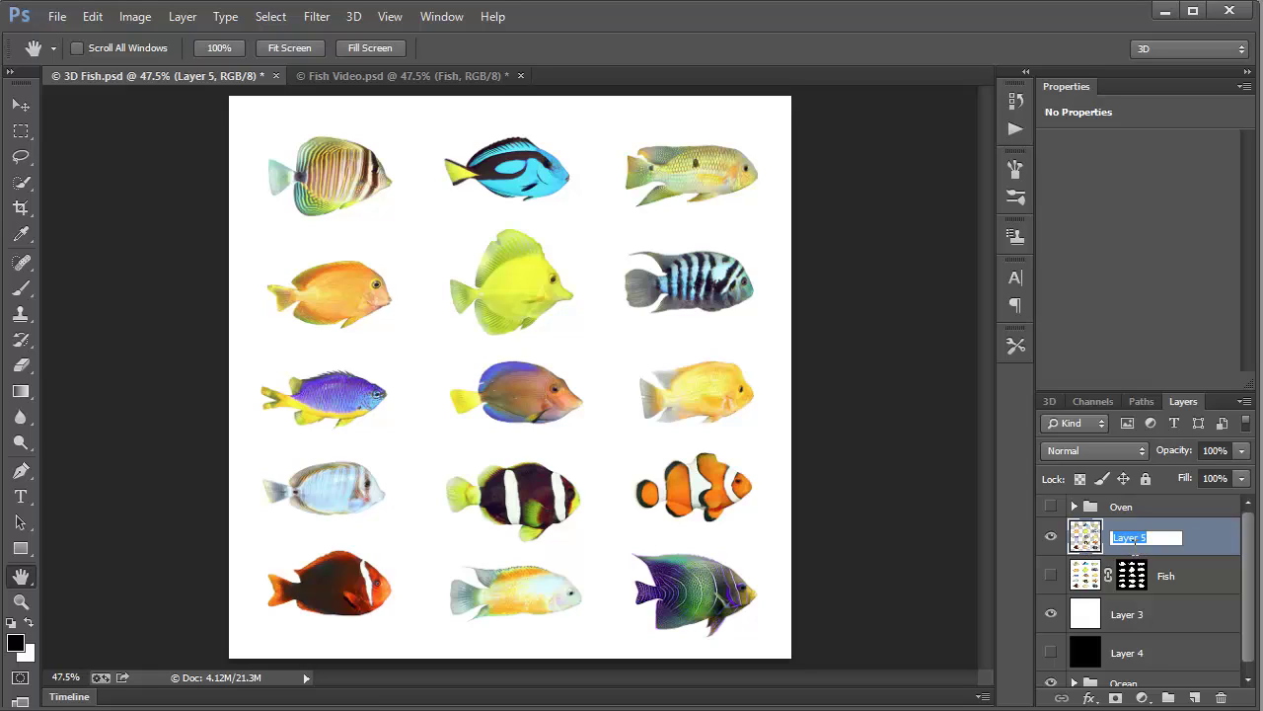
text(Fishes)
key(Return)
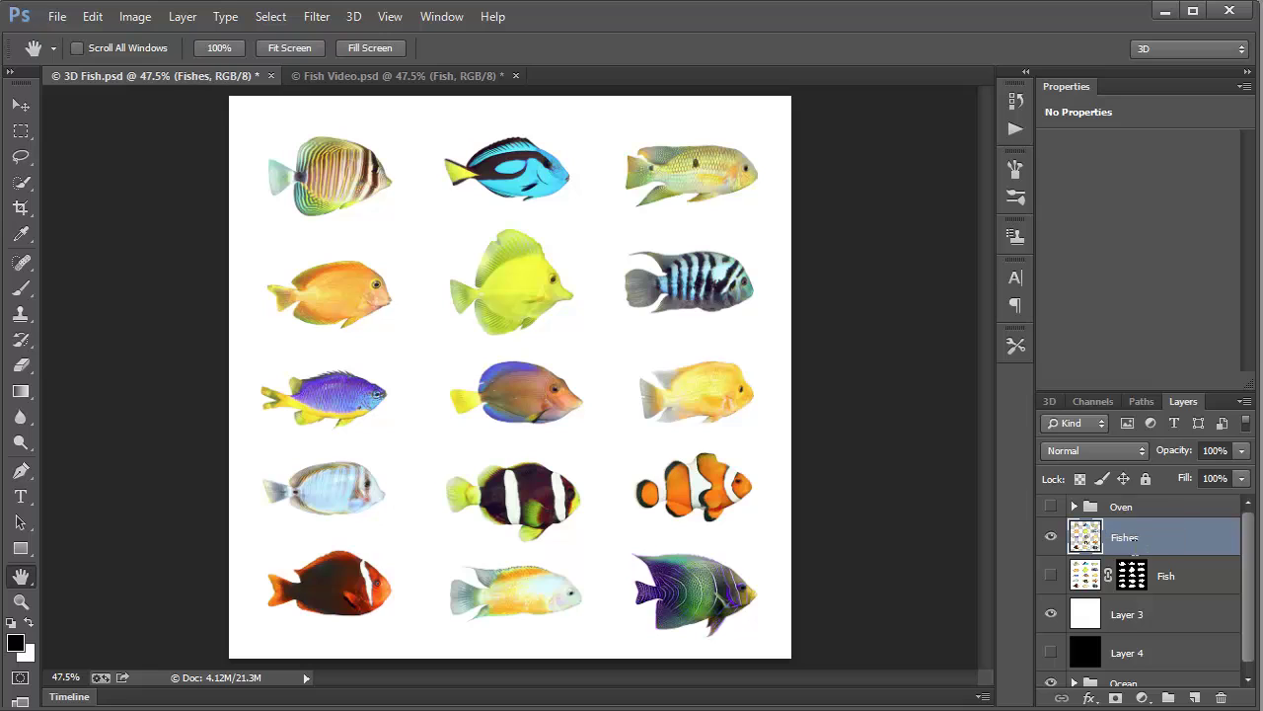
click(352, 17)
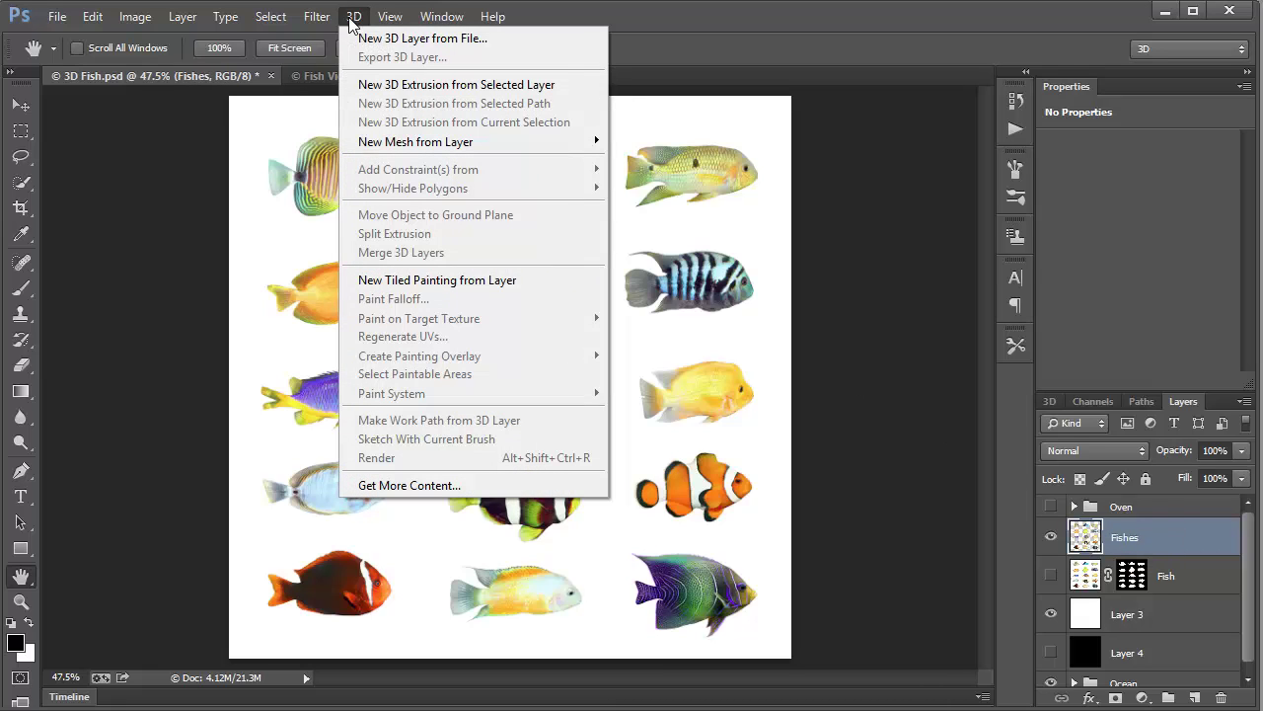
click(385, 89)
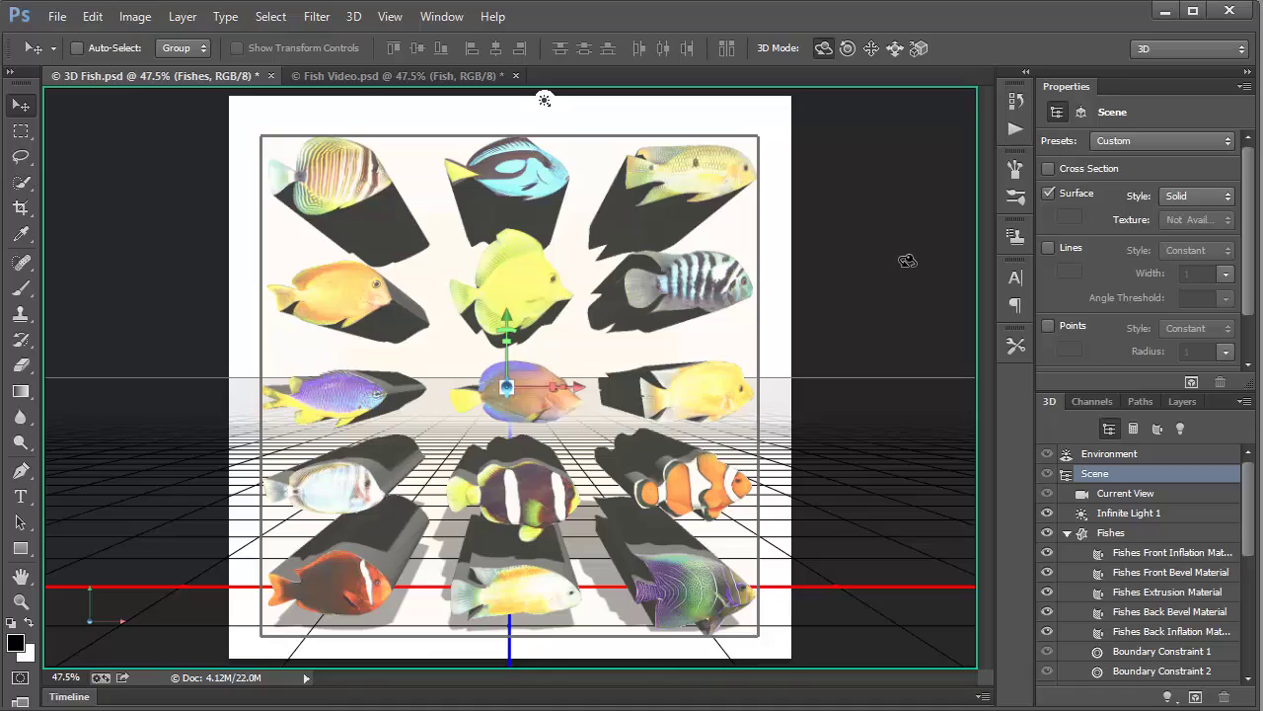
Step: Orbit the camera to view the extruded fish at an angle, then select the Fishes mesh
drag(907, 261, 824, 258)
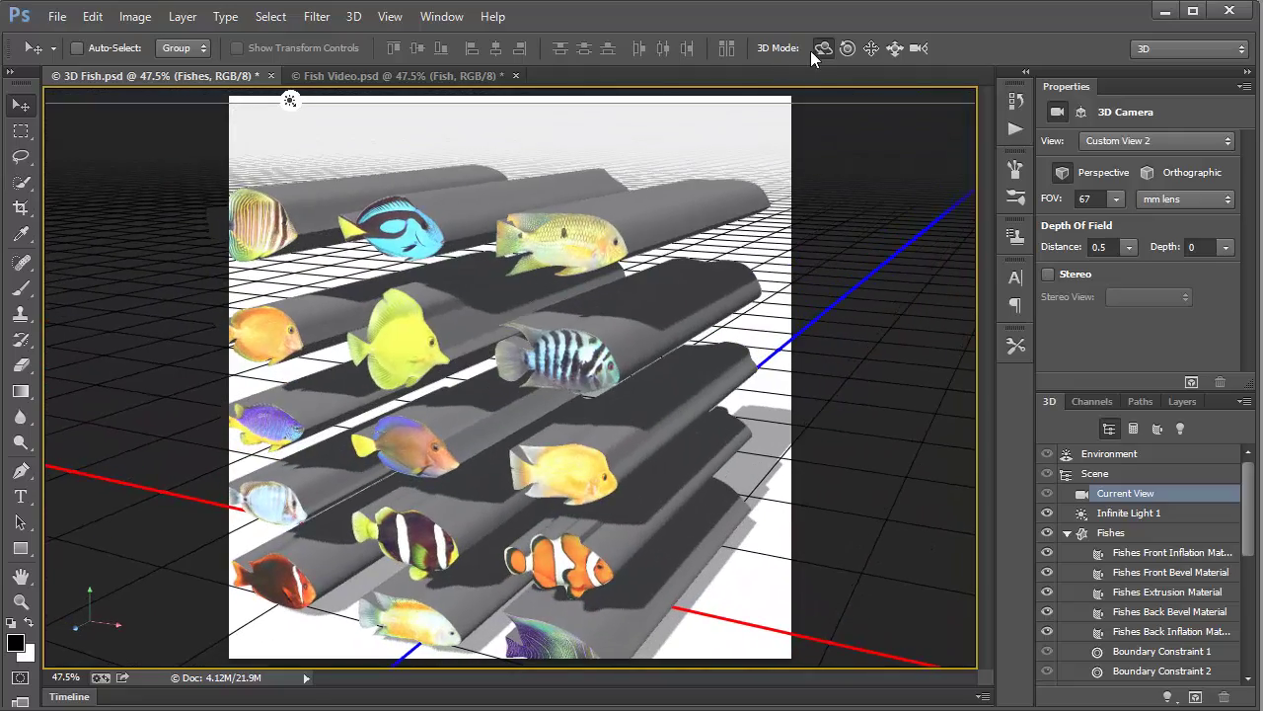
drag(873, 211, 851, 207)
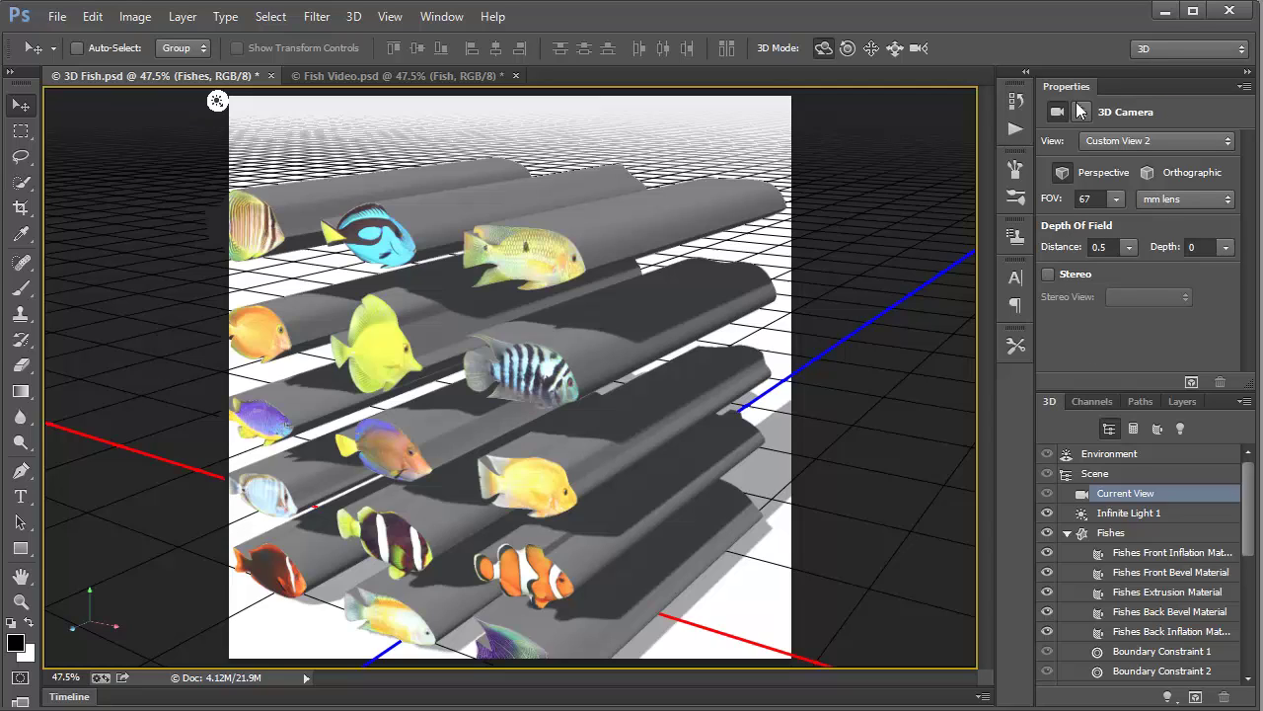
click(1111, 533)
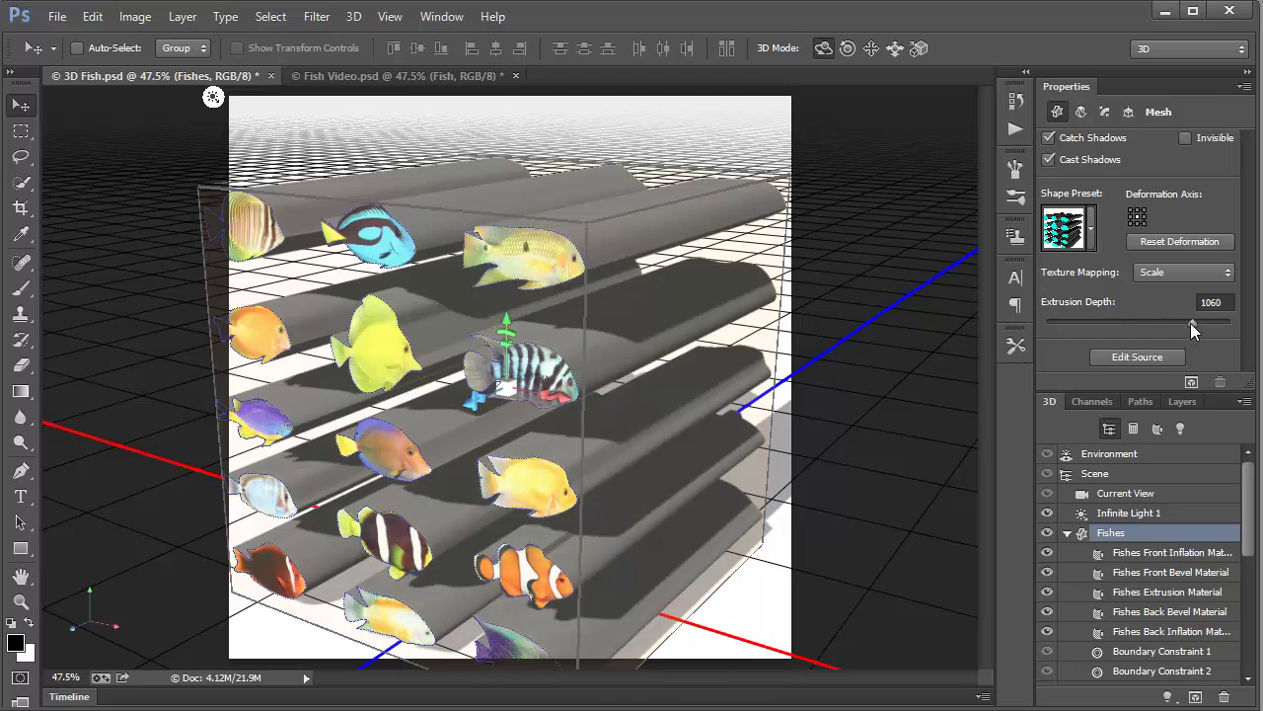
Step: Set the Fishes Extrusion Depth to 0 and orbit to view the flat cut-outs
mouse_move(1191, 322)
mouse_down()
mouse_move(1170, 323)
mouse_move(1167, 342)
mouse_move(1175, 333)
mouse_up()
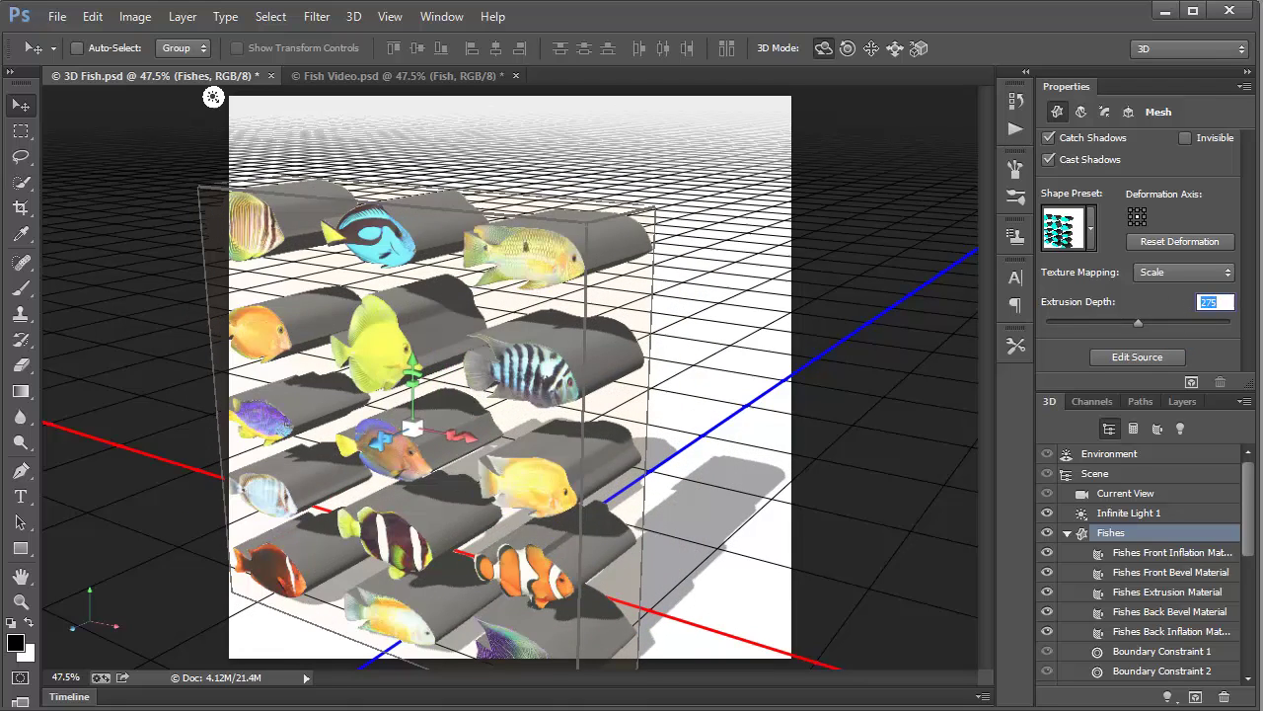
text(0)
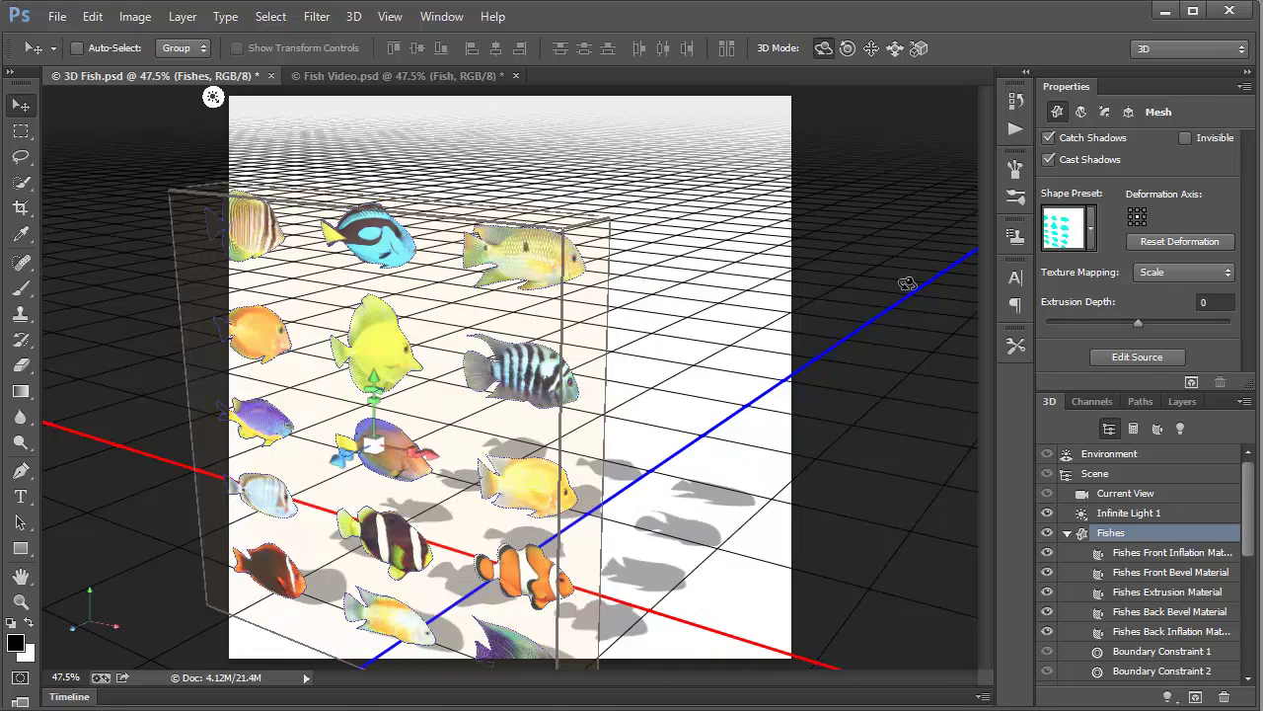
click(865, 269)
drag(831, 298, 793, 269)
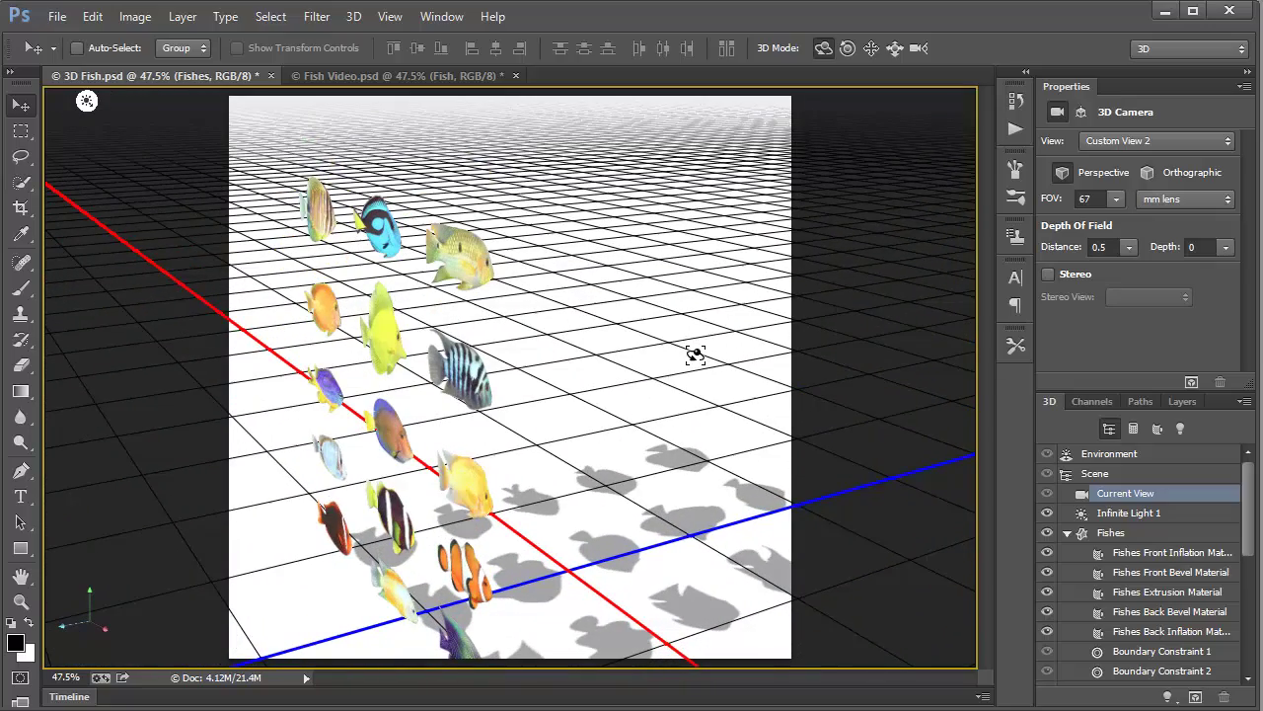
Step: Tilt the camera so the flat fish stand upright, then reselect the Fishes mesh
mouse_move(697, 369)
mouse_down()
mouse_move(679, 347)
mouse_move(674, 373)
mouse_up()
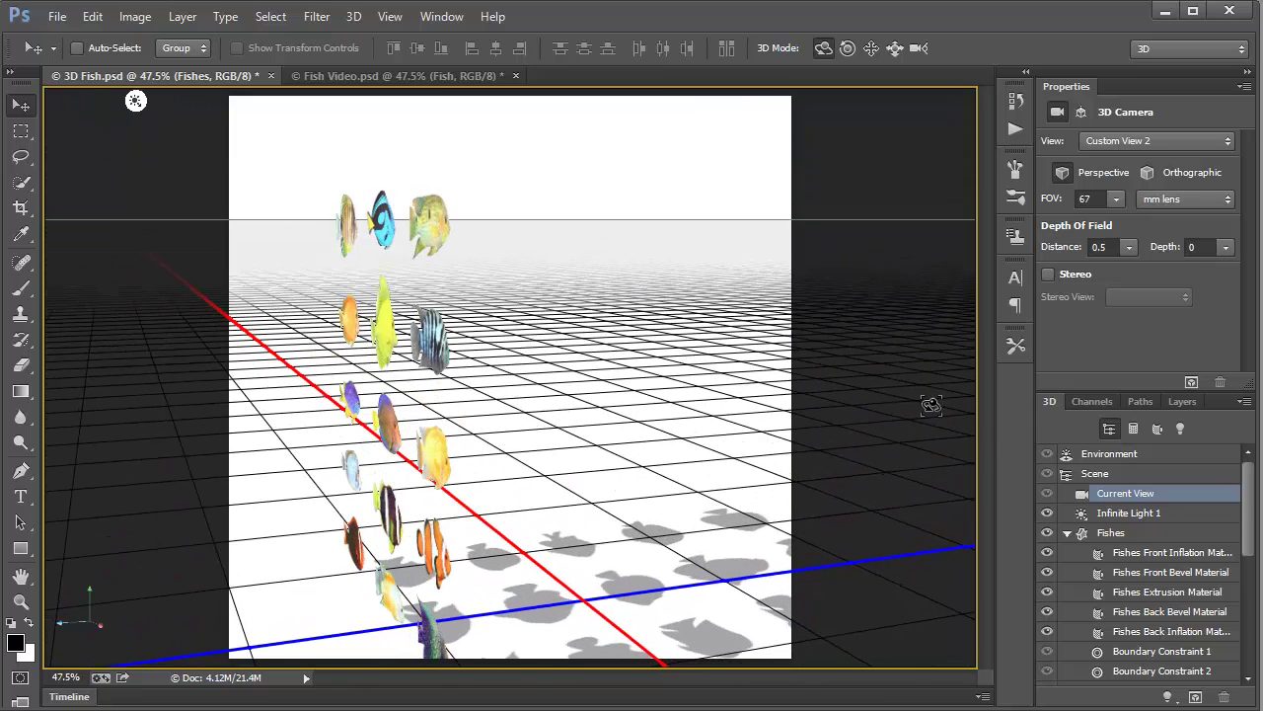
click(1131, 536)
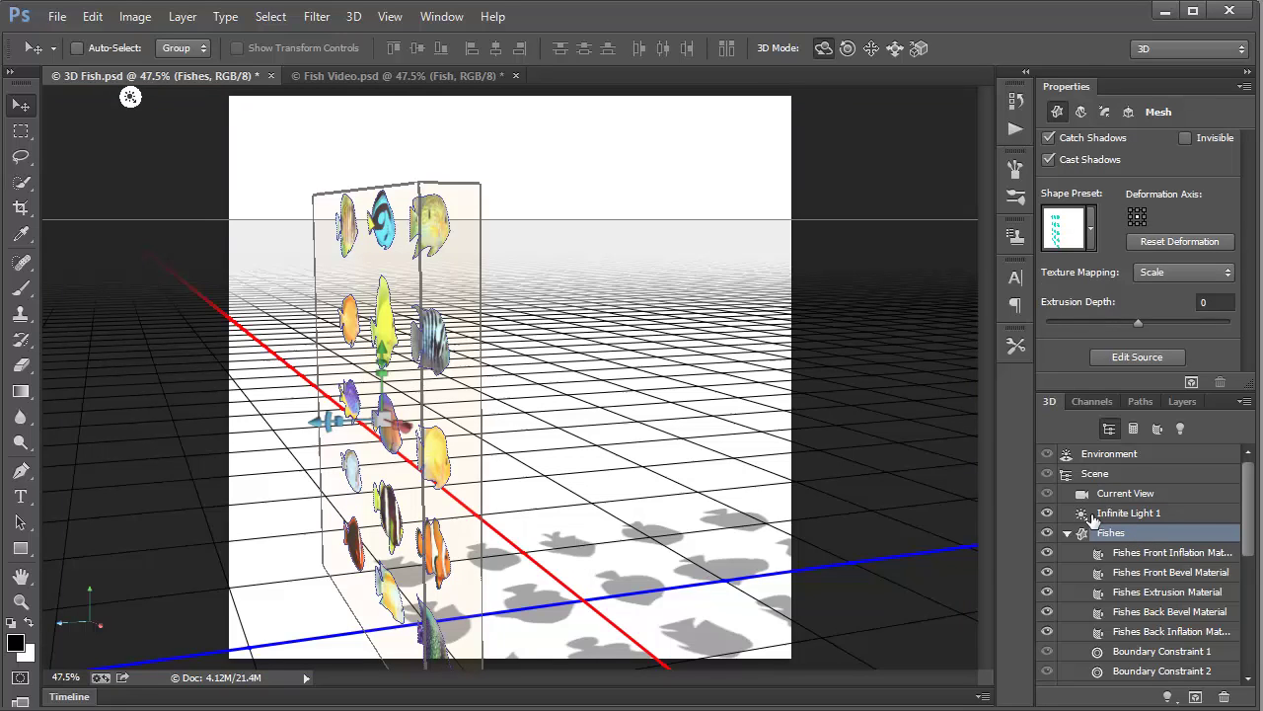
Step: Raise the Fishes cap Inflate Strength to 22% and orbit to look down on the fish
click(1106, 115)
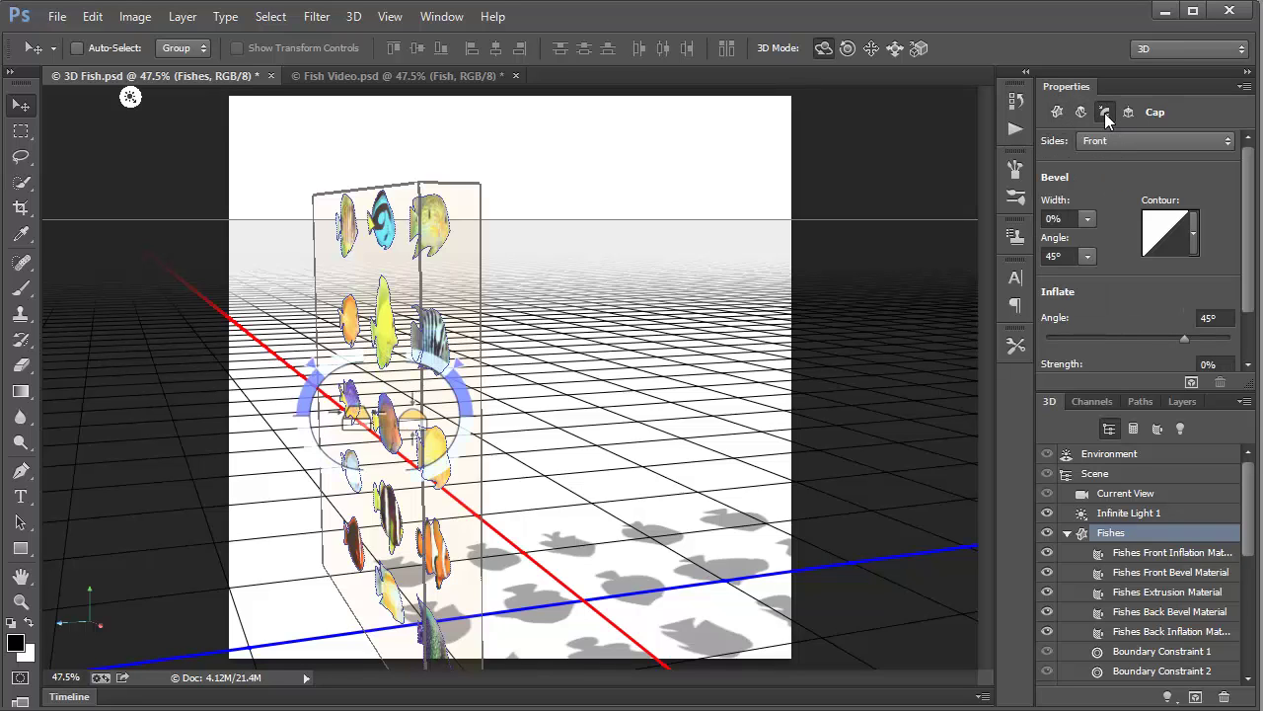
drag(1253, 172, 1259, 239)
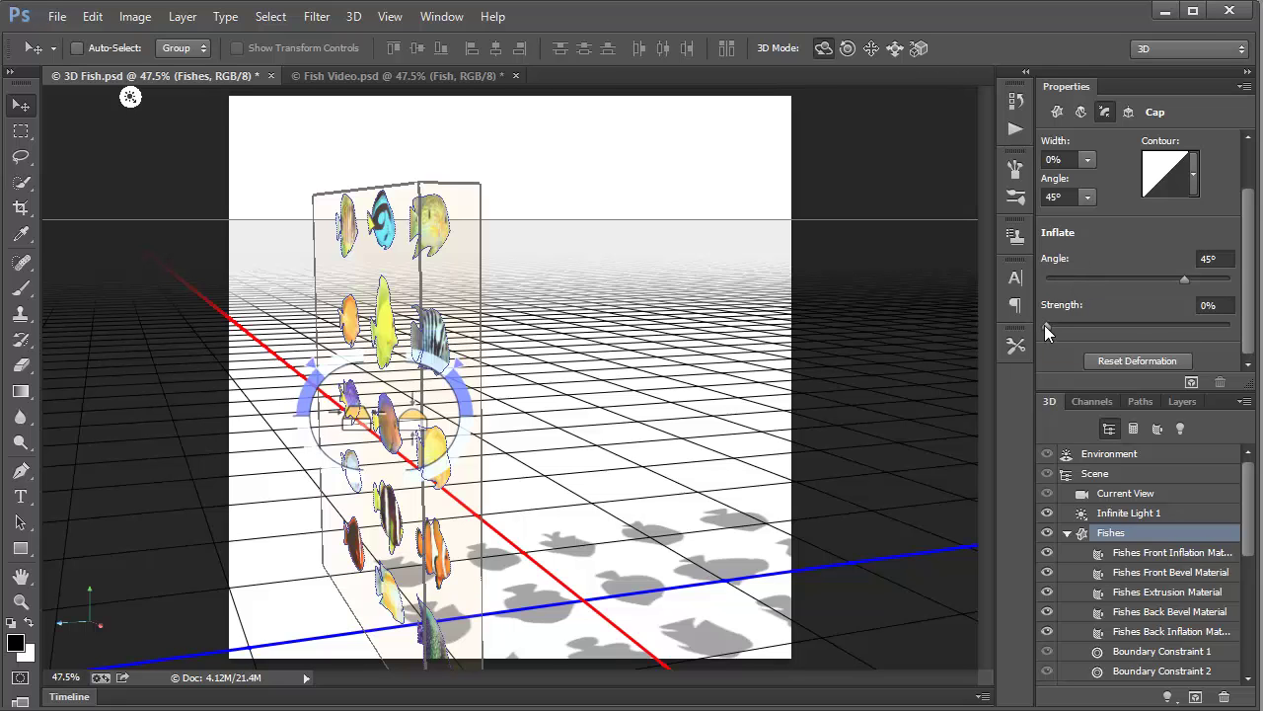
drag(1046, 327, 1105, 348)
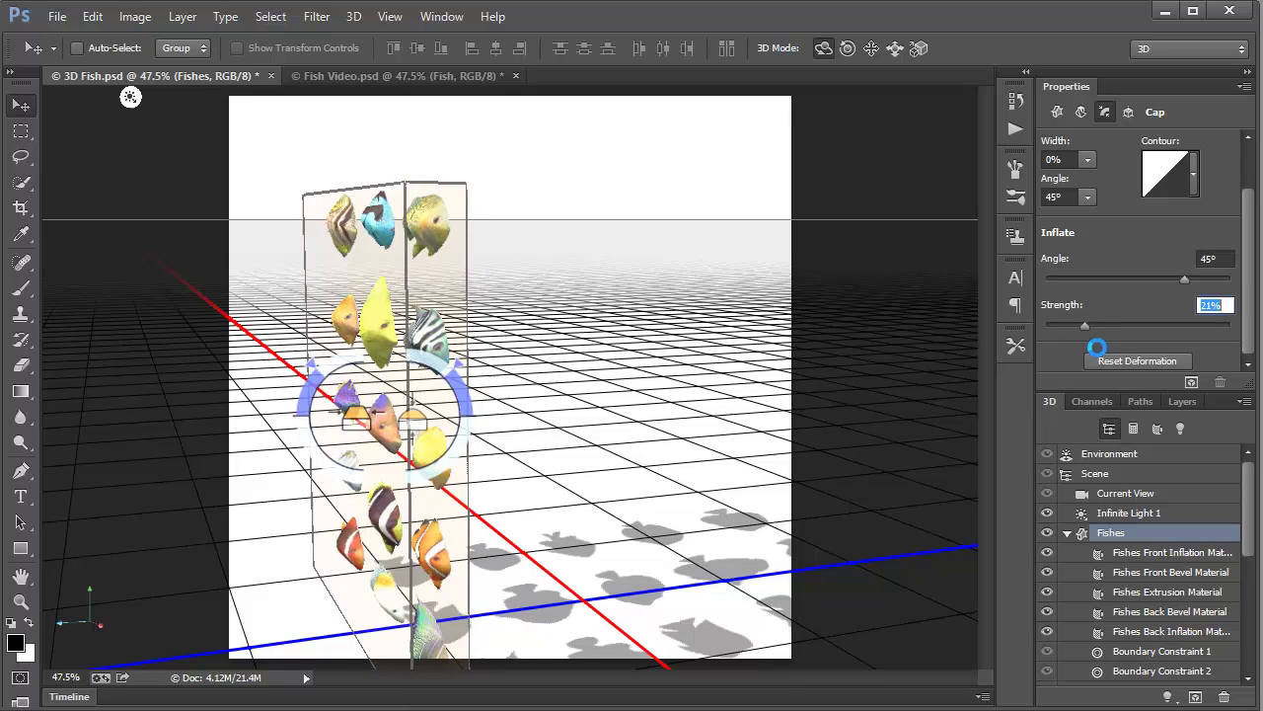
key(Up)
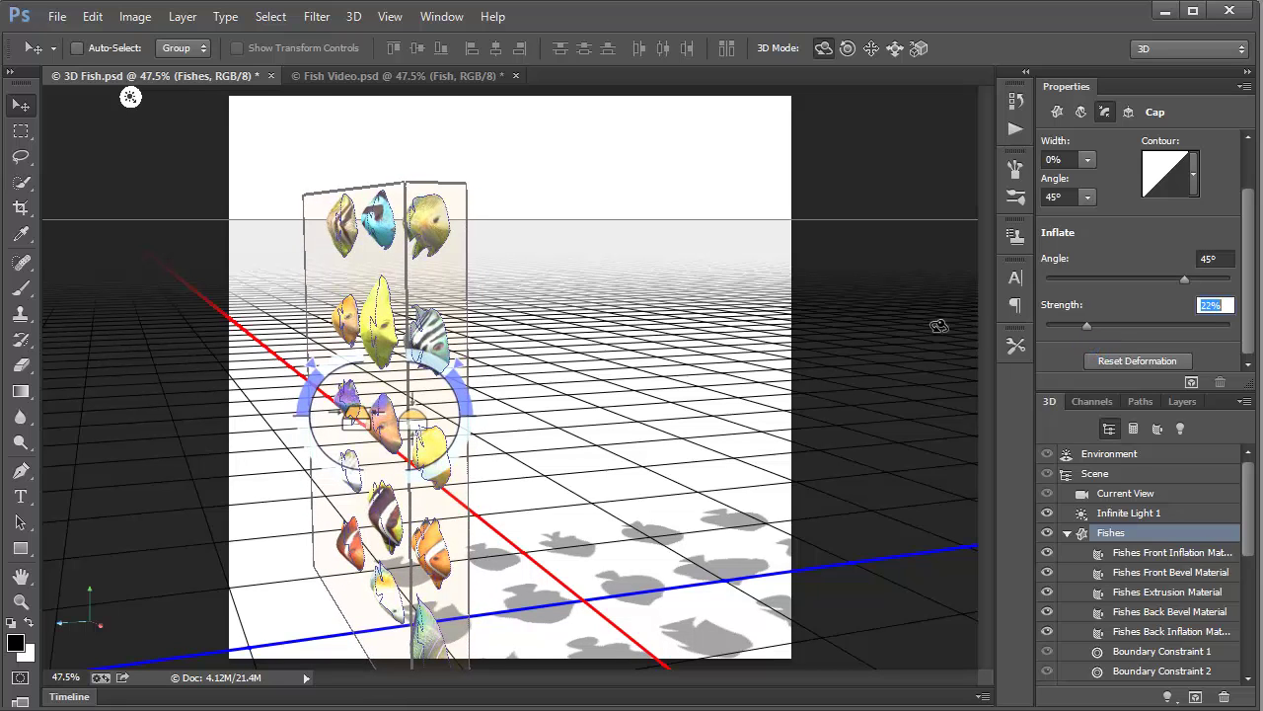
click(908, 307)
mouse_move(906, 292)
mouse_down()
mouse_move(902, 314)
mouse_move(846, 302)
mouse_move(927, 300)
mouse_up()
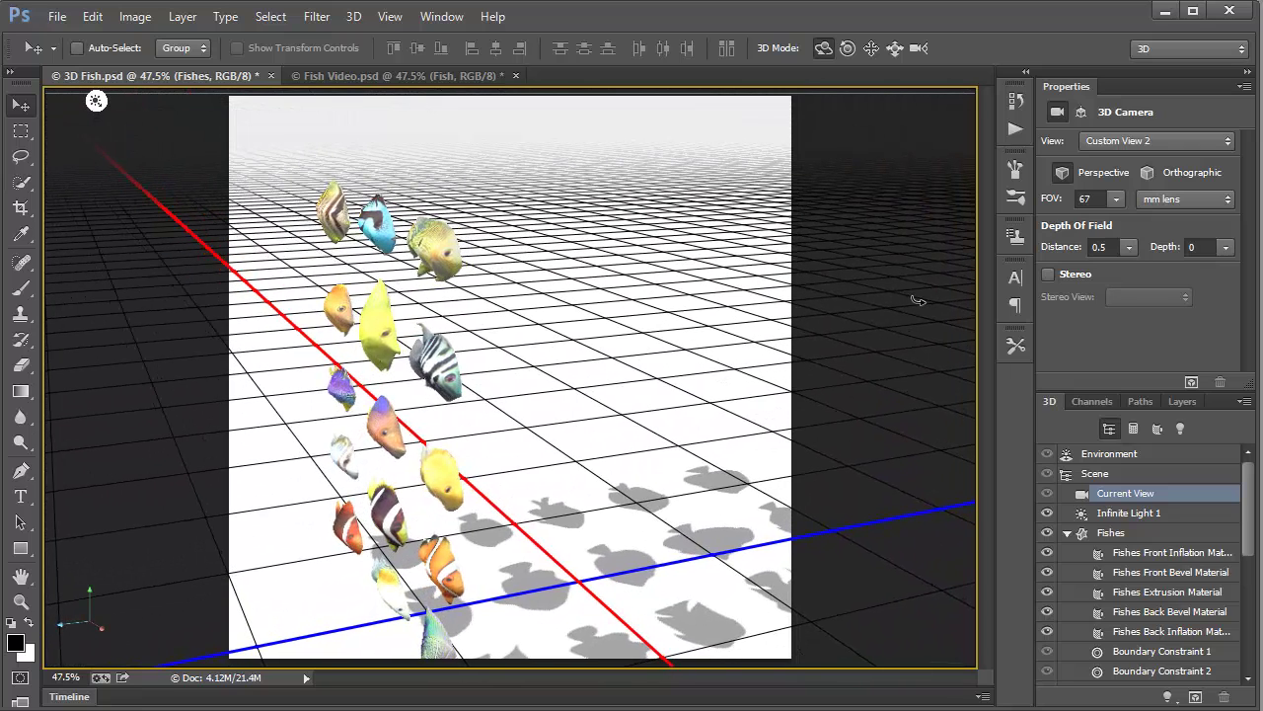
Step: Set the Fishes cap inflation Sides to Front and Back and lower Inflate Strength to 14%
click(1112, 533)
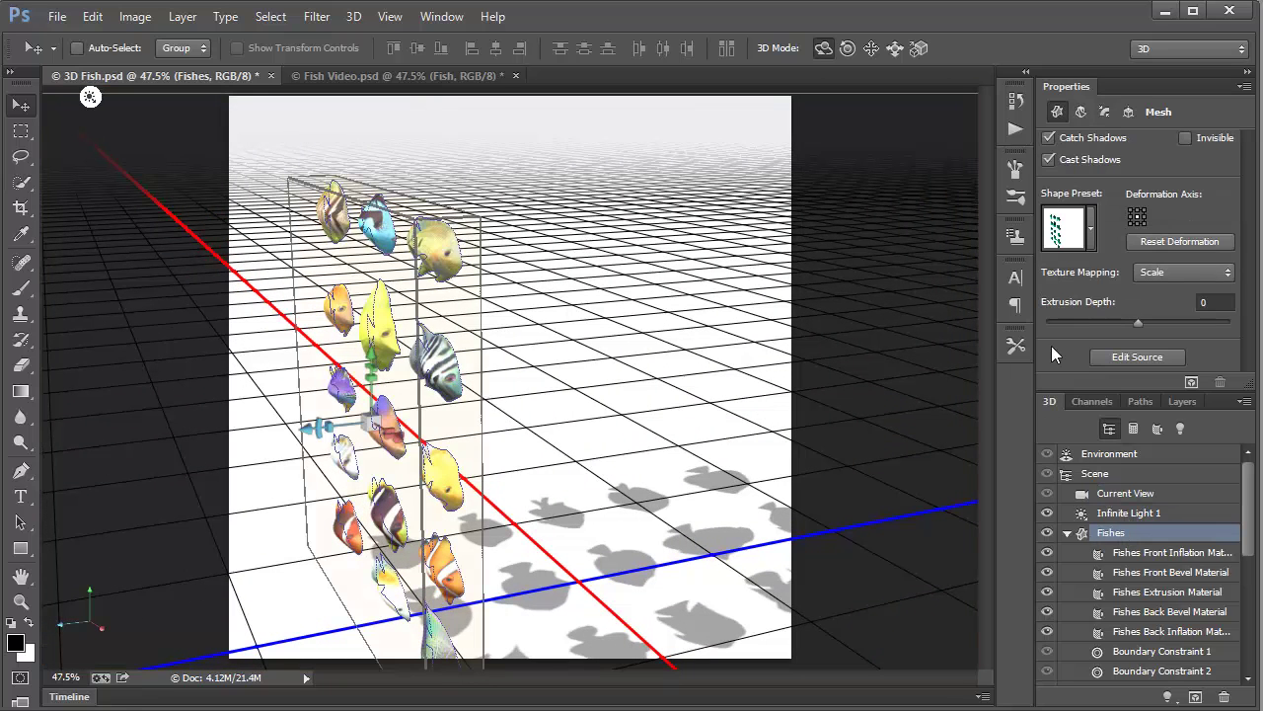
click(1104, 111)
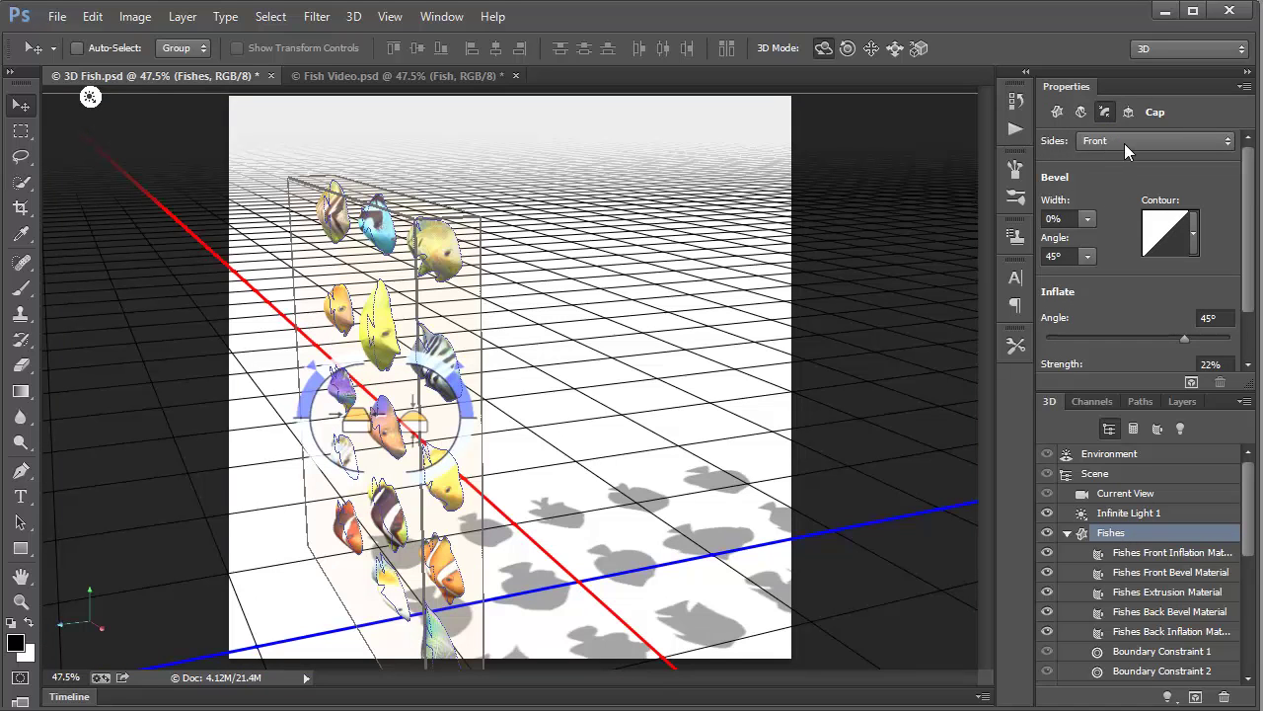
click(1124, 143)
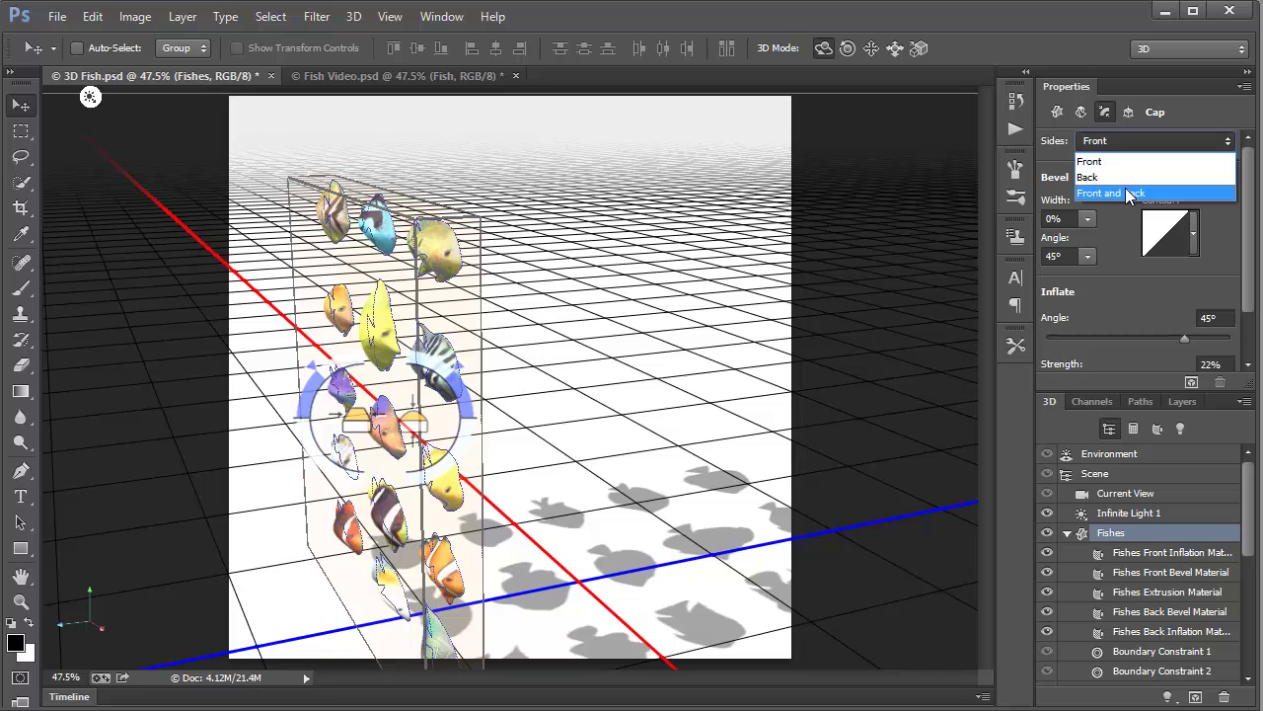
click(1130, 193)
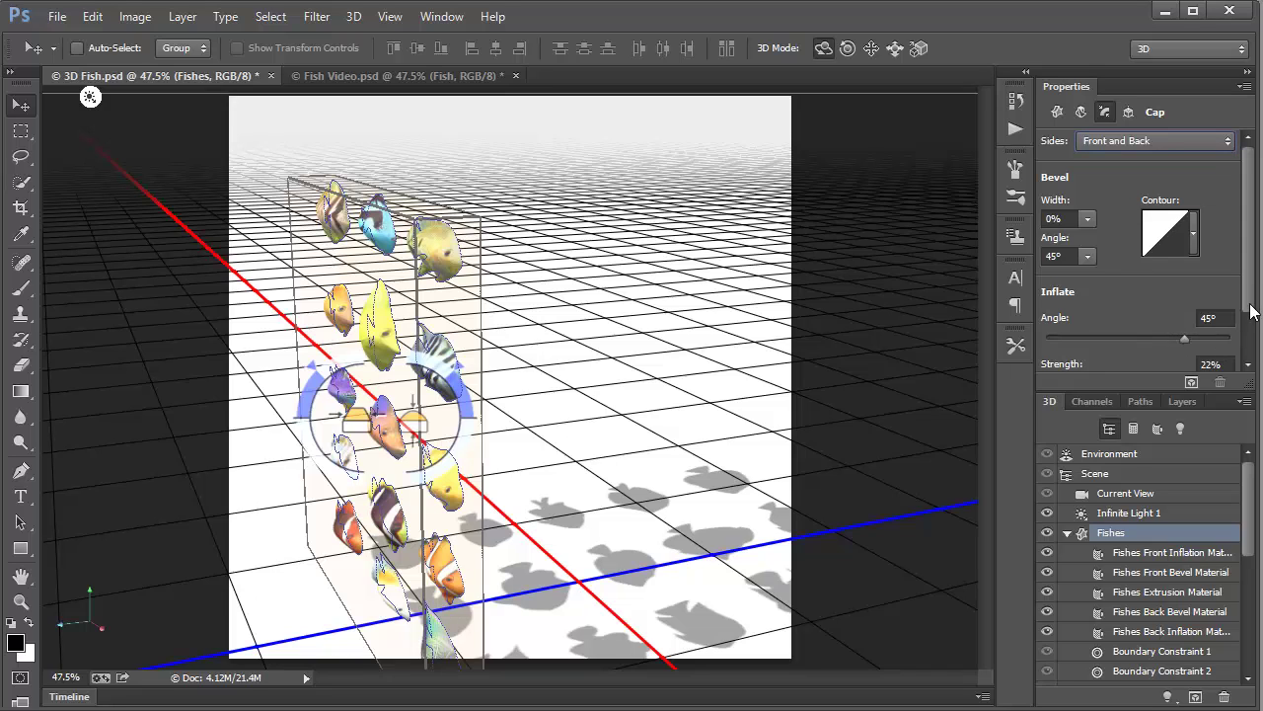
scroll(1246, 351, down, 3)
drag(1086, 323, 1087, 338)
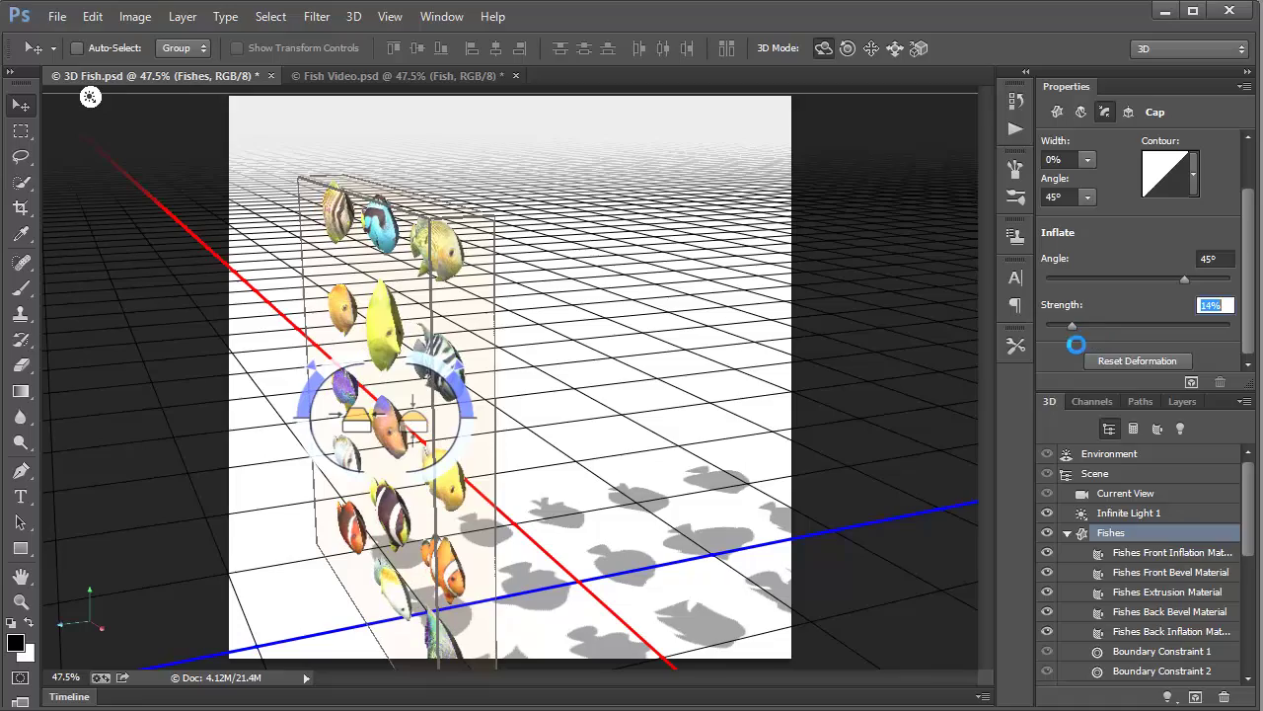
click(735, 404)
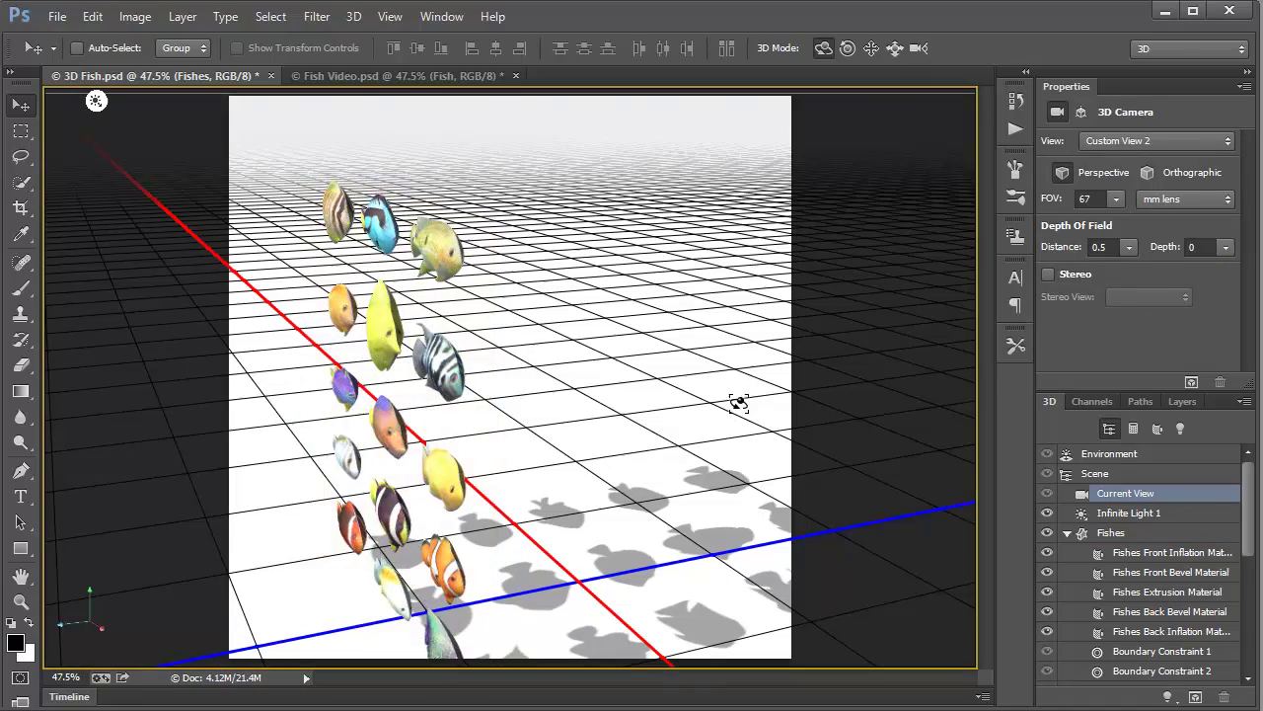
Step: Set the 3D camera View preset to Default, facing the fish grid straight on
drag(738, 403, 841, 373)
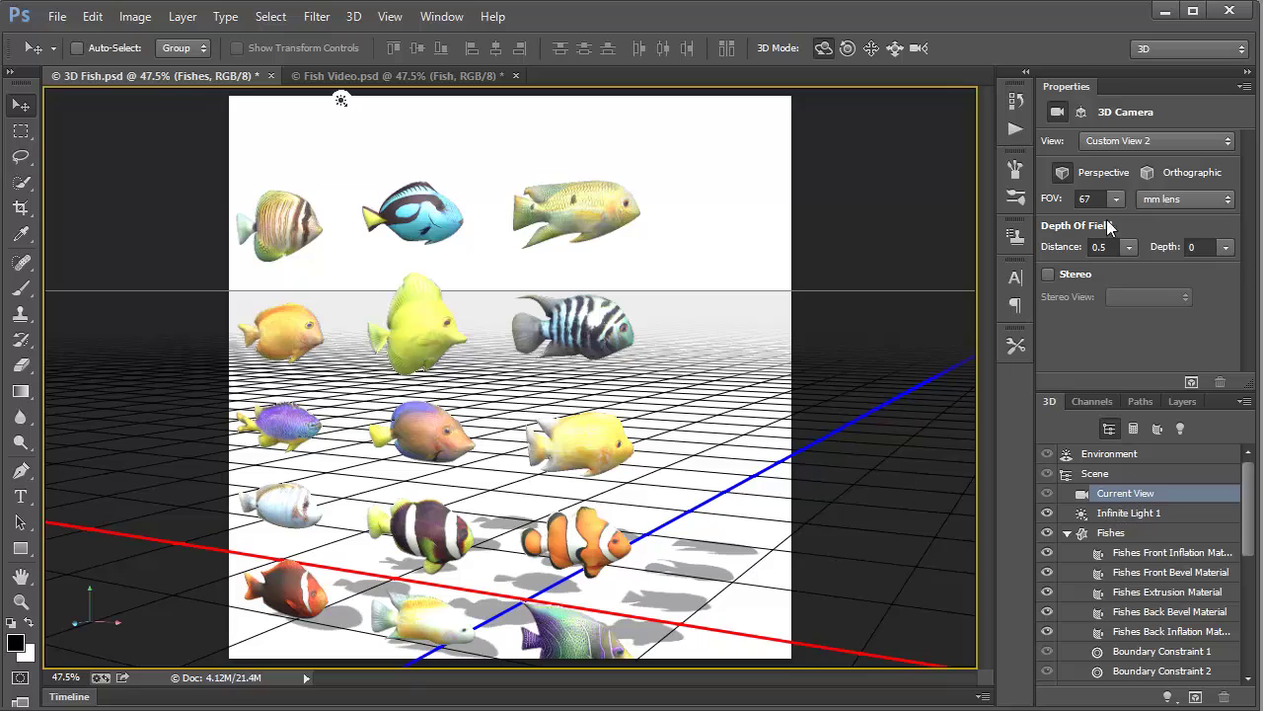
click(1121, 142)
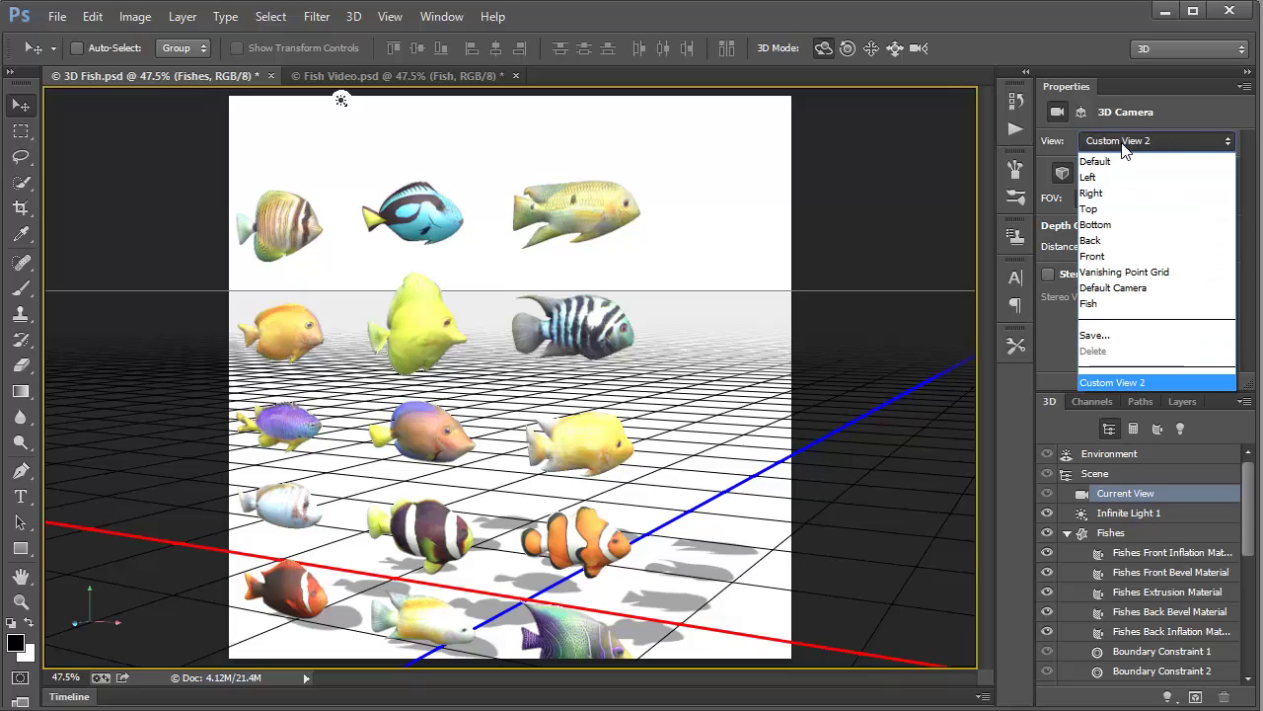
click(1119, 161)
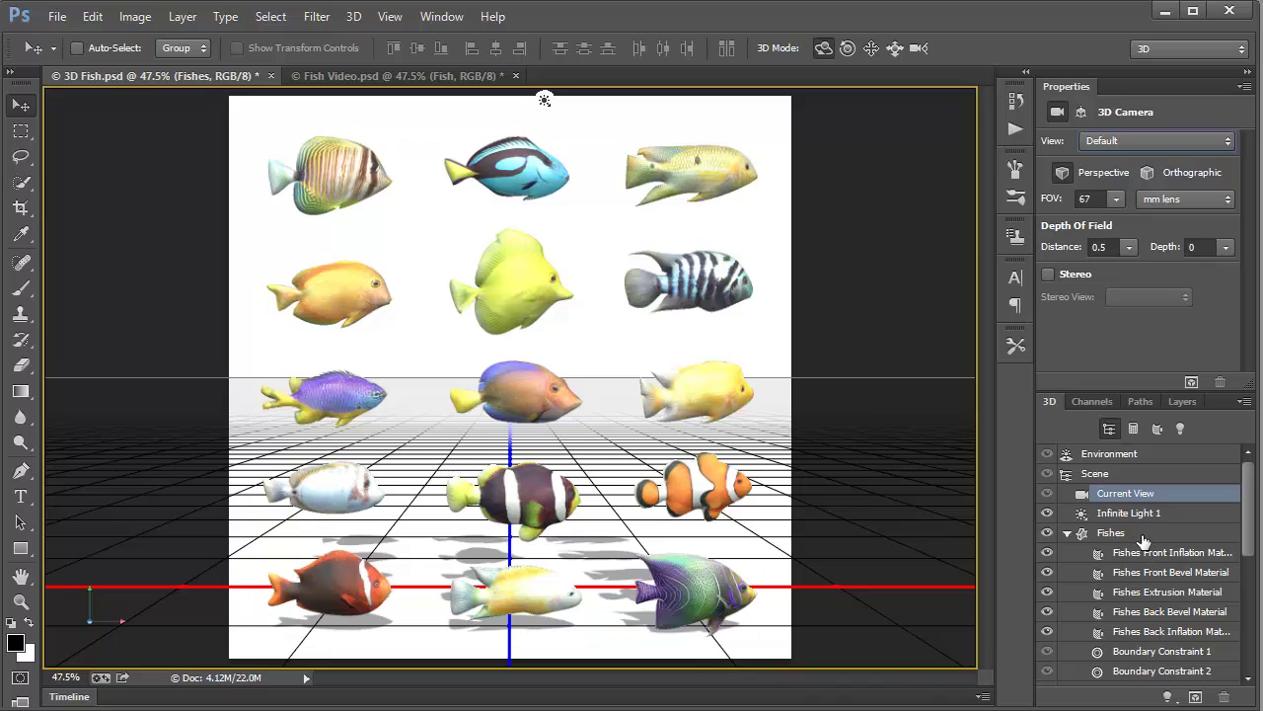
Step: Select the Fishes mesh and apply 3D > Split Extrusion, confirming the warning with OK
click(1112, 533)
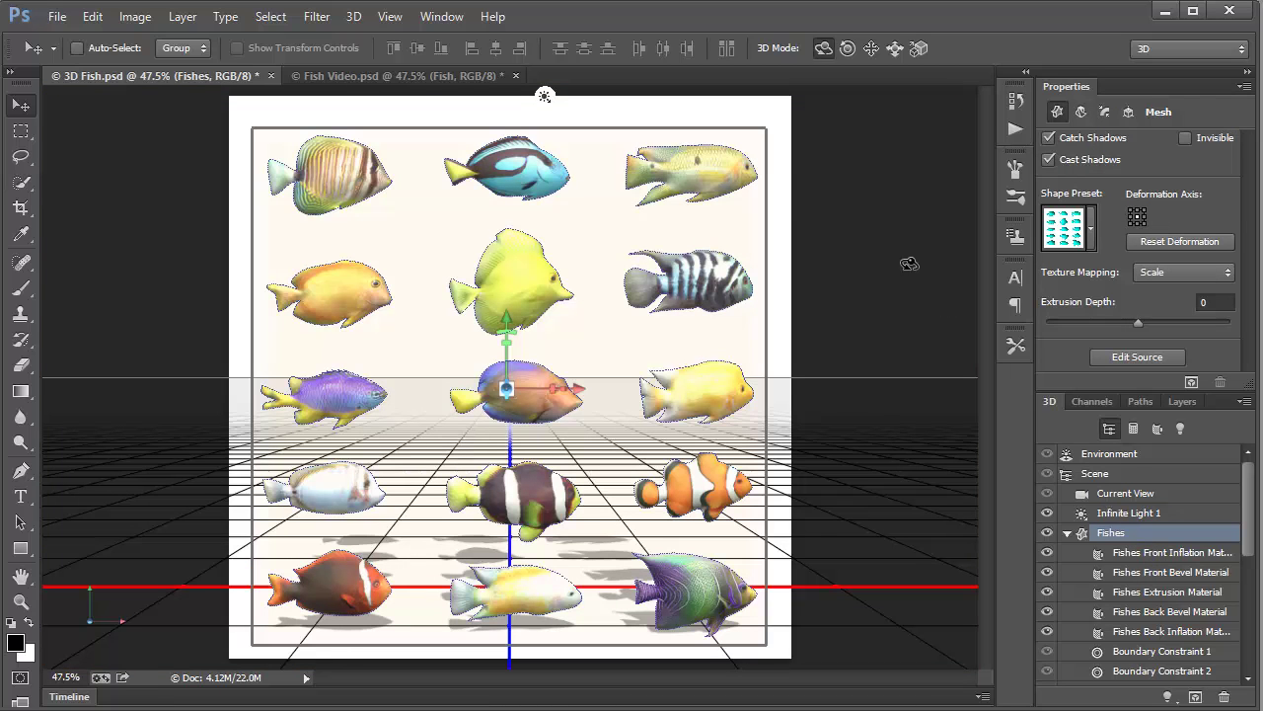
click(354, 16)
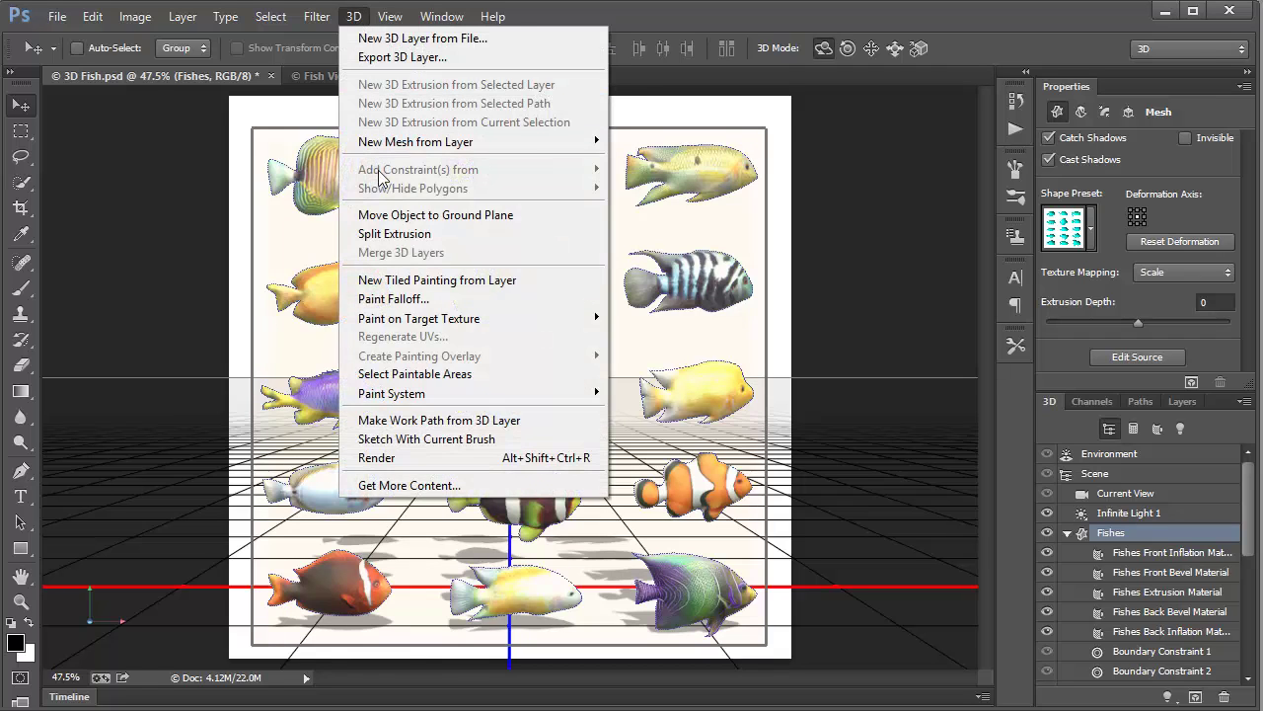
click(393, 237)
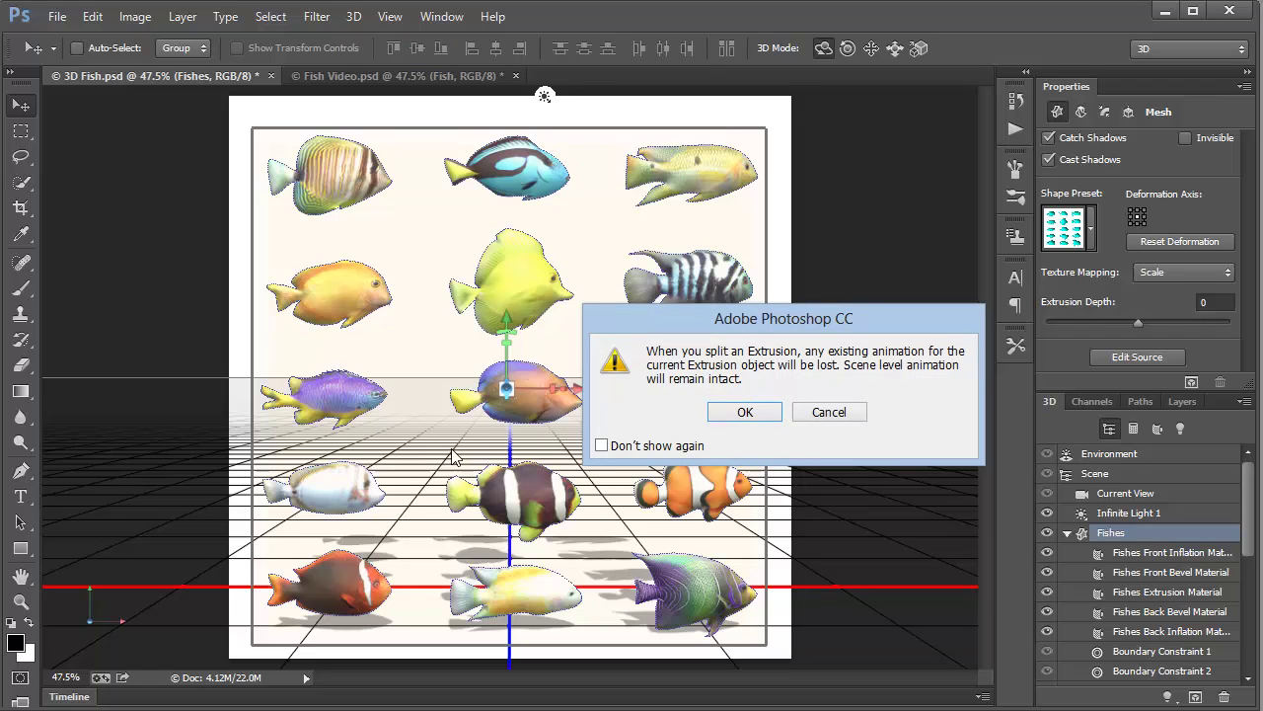
click(742, 413)
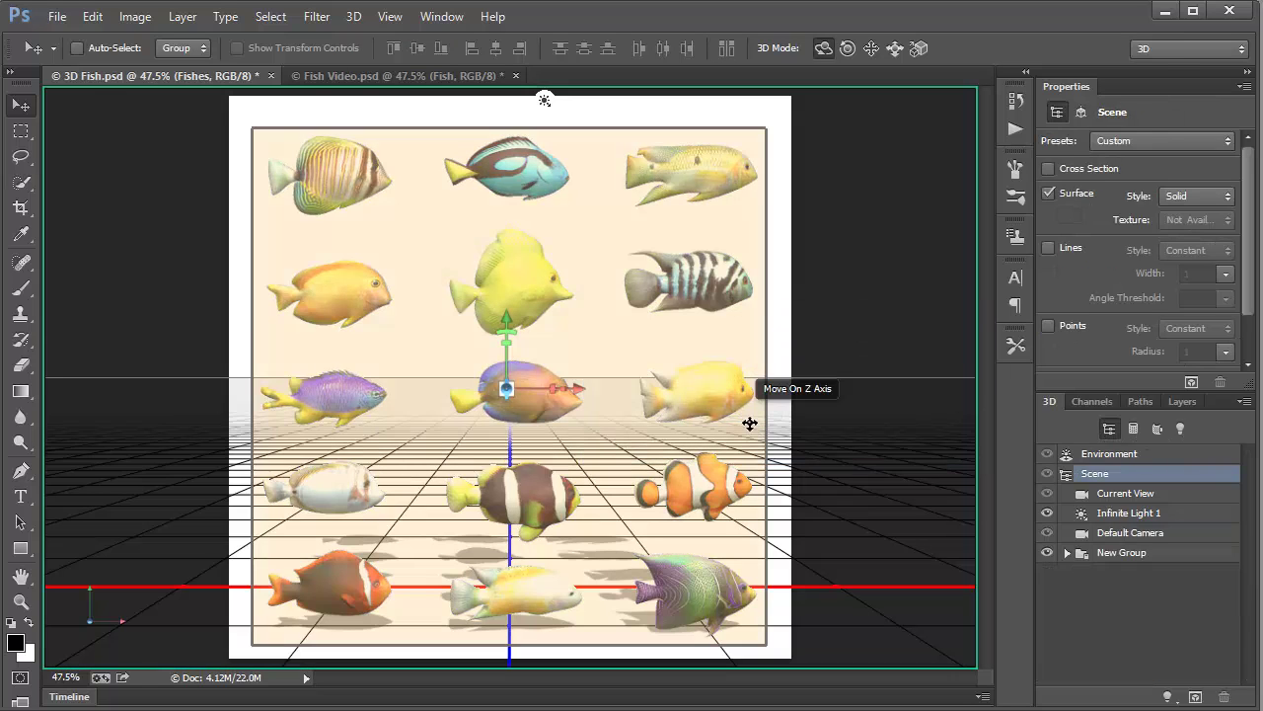
Step: Reposition and slightly rotate the pink centre fish, lowering it toward the bottom rows and back in depth
click(920, 335)
click(723, 396)
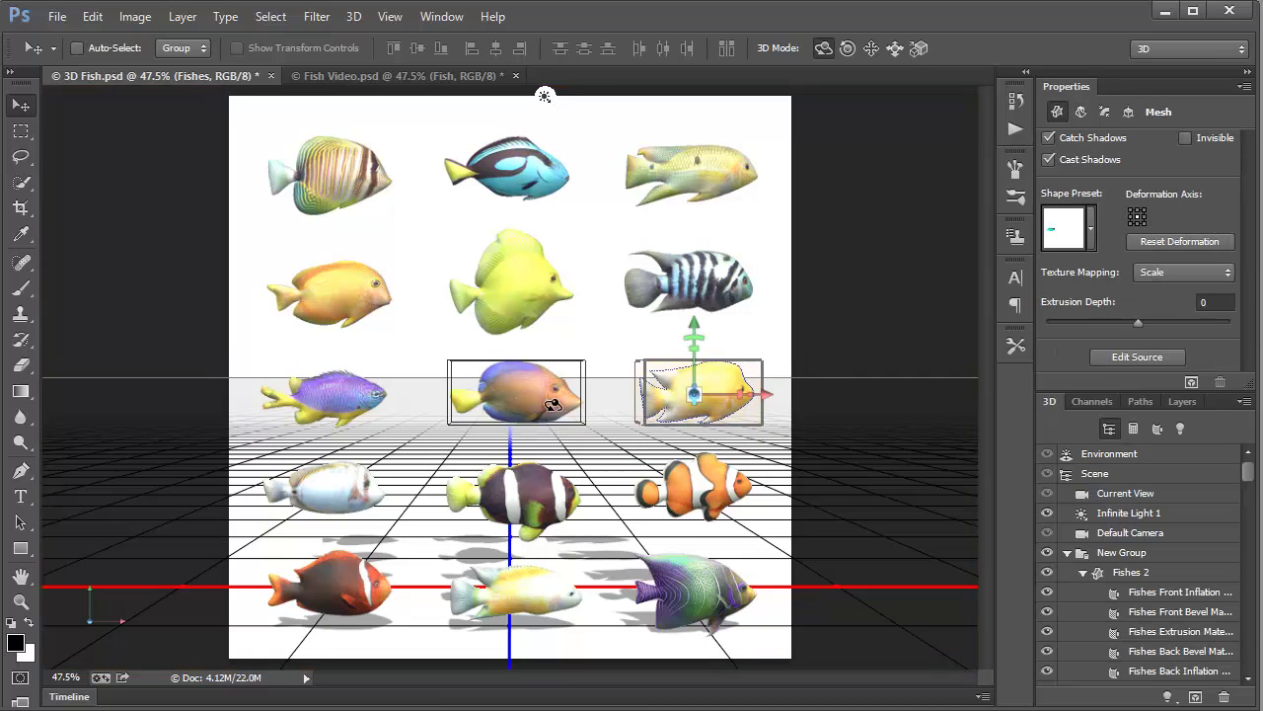
click(542, 404)
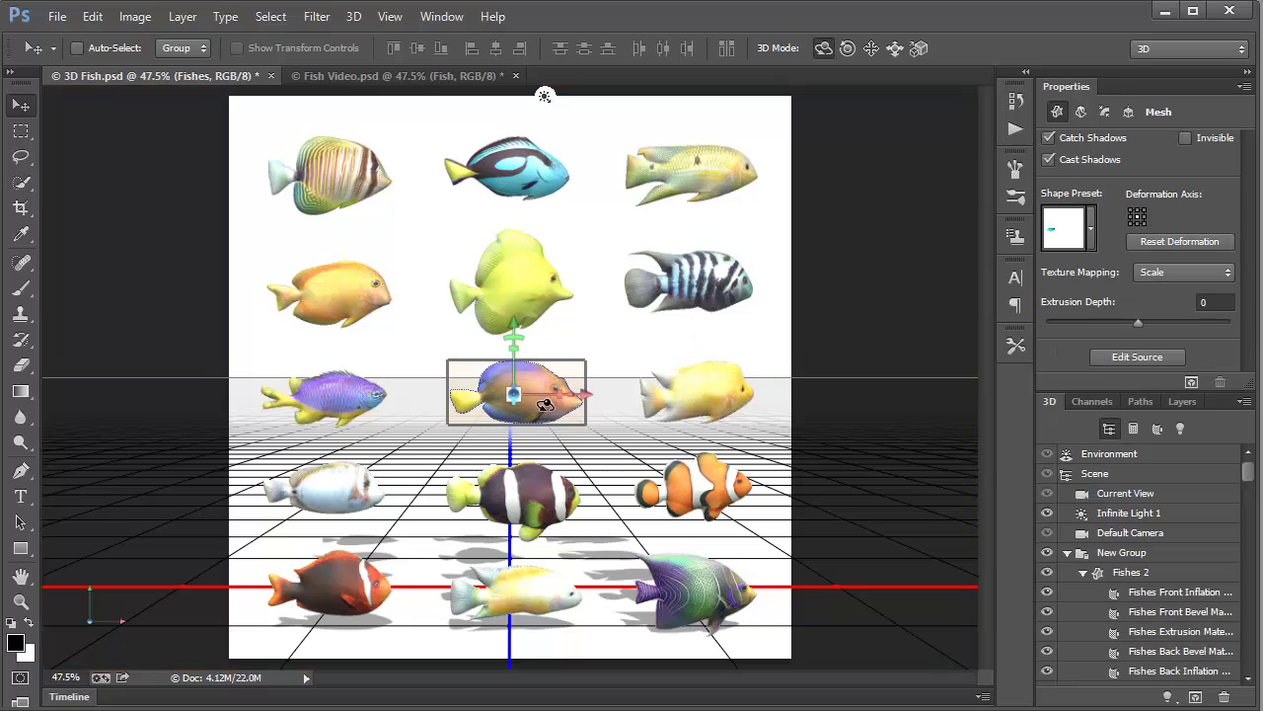
drag(589, 403, 583, 340)
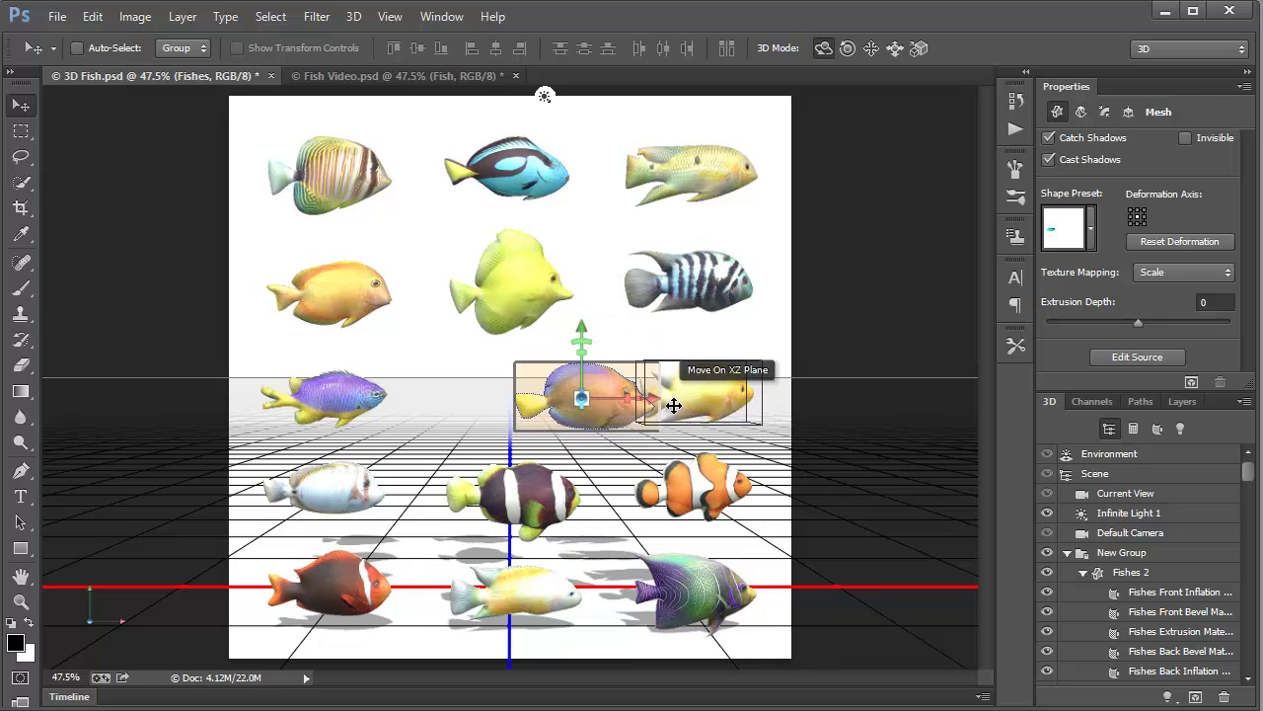
drag(665, 401, 608, 405)
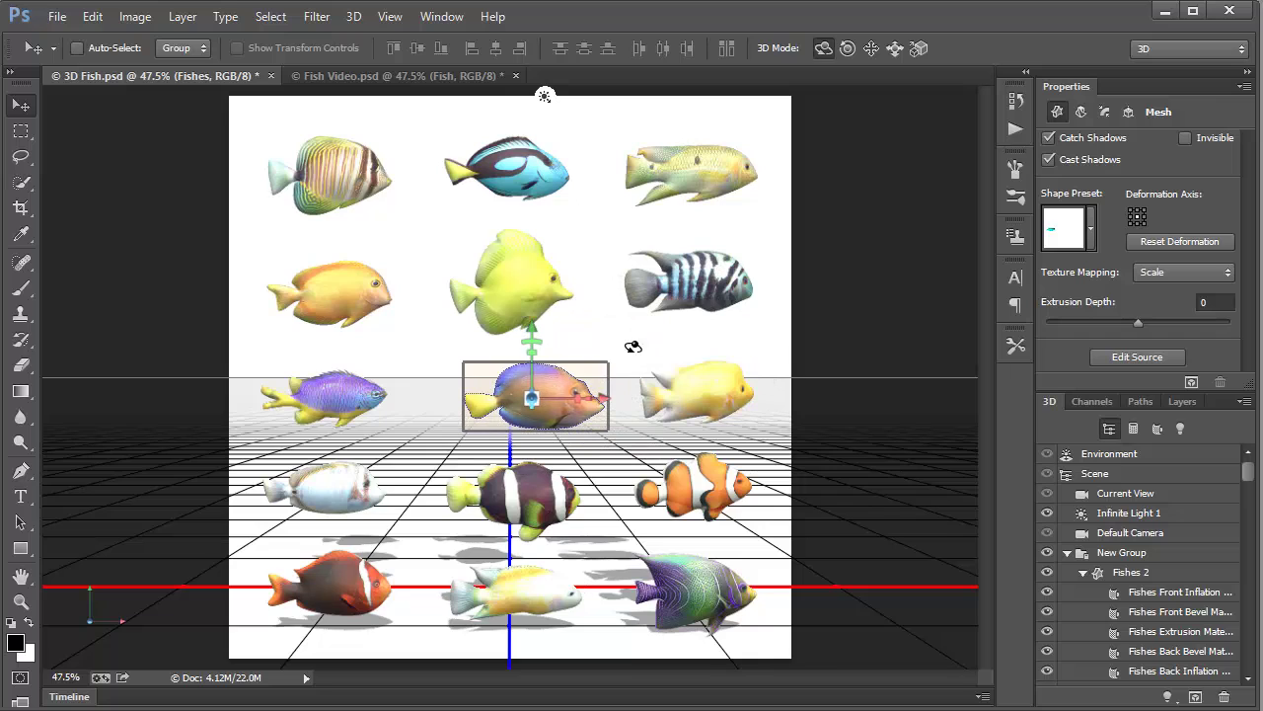
drag(642, 345, 623, 376)
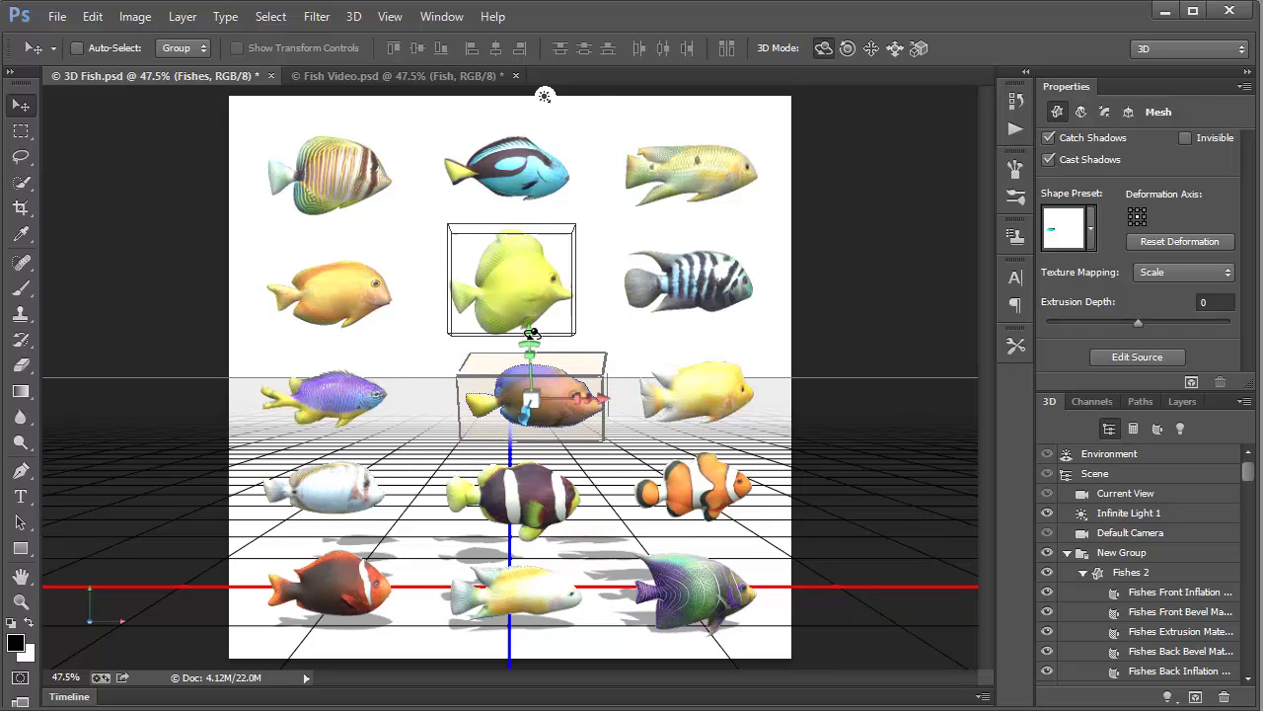
drag(536, 338, 531, 478)
drag(534, 551, 558, 449)
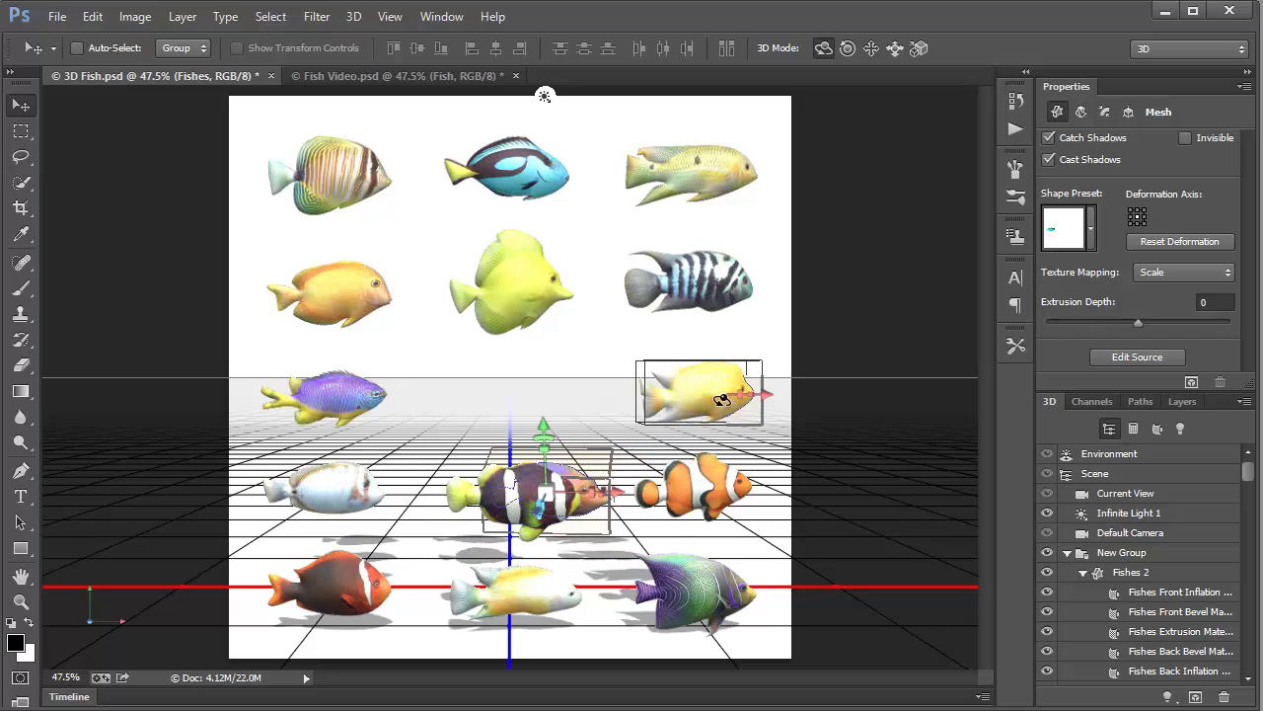
Step: Move the yellow fish left and down among the bottom fish, then tilt it
click(721, 399)
drag(769, 404, 677, 403)
drag(602, 382, 602, 514)
drag(732, 384, 785, 420)
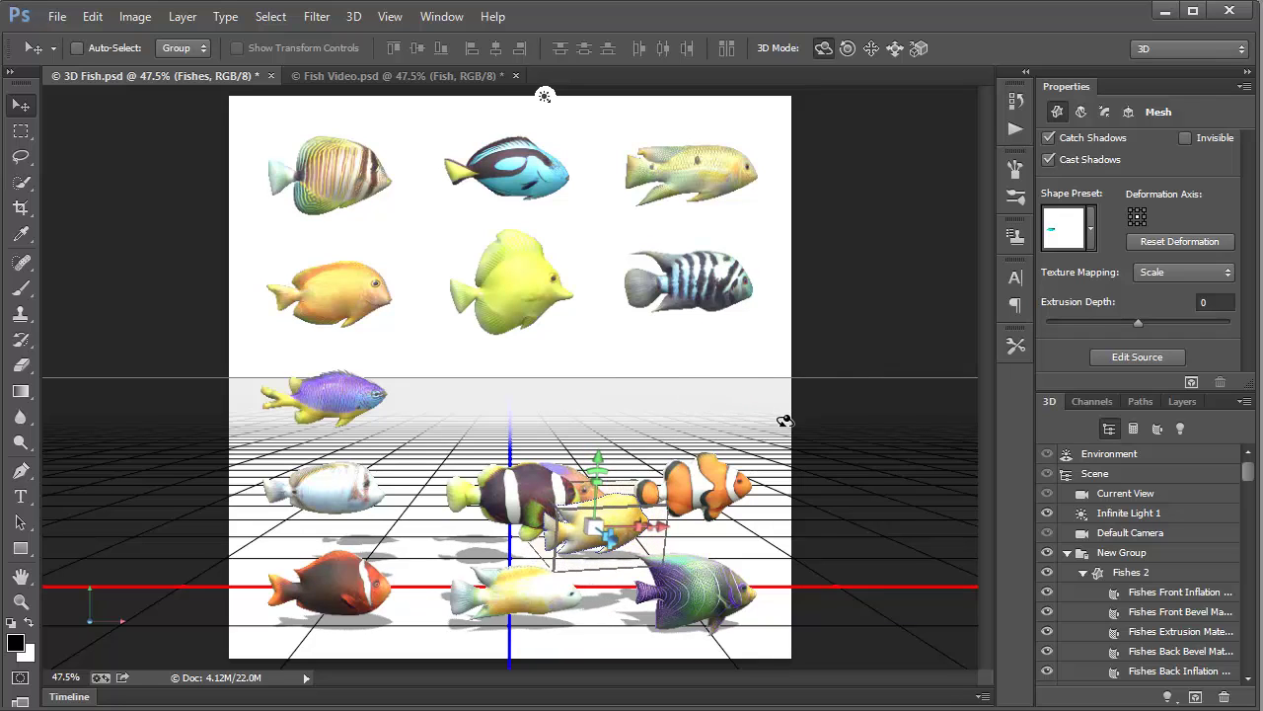
Step: Lower the black-and-white striped fish toward the viewer and turn it around its vertical axis
click(730, 294)
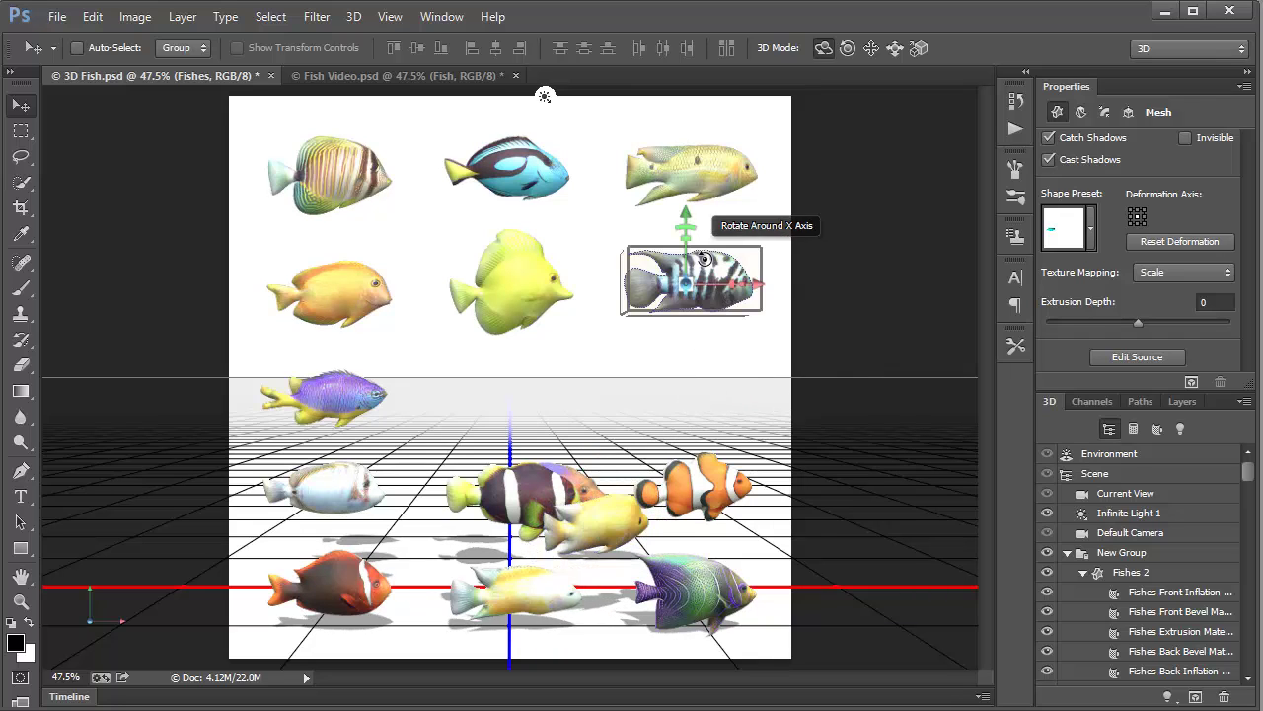
drag(685, 225, 671, 464)
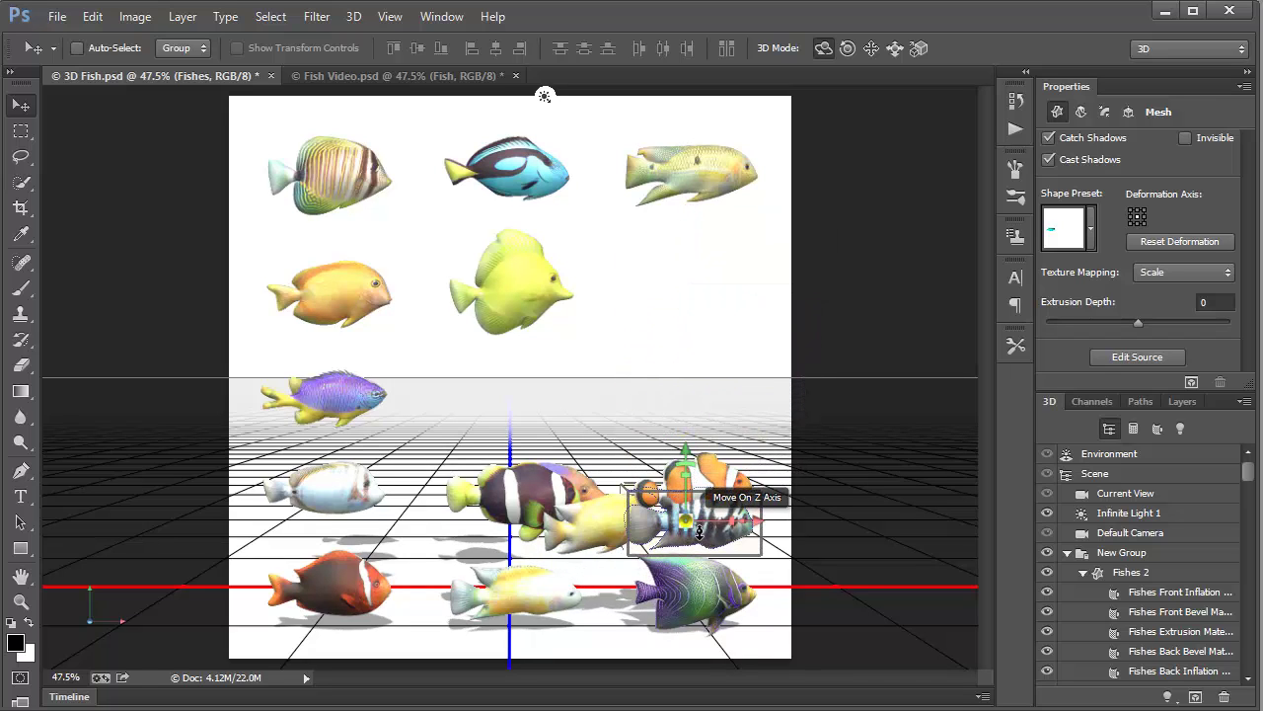
drag(694, 543, 690, 599)
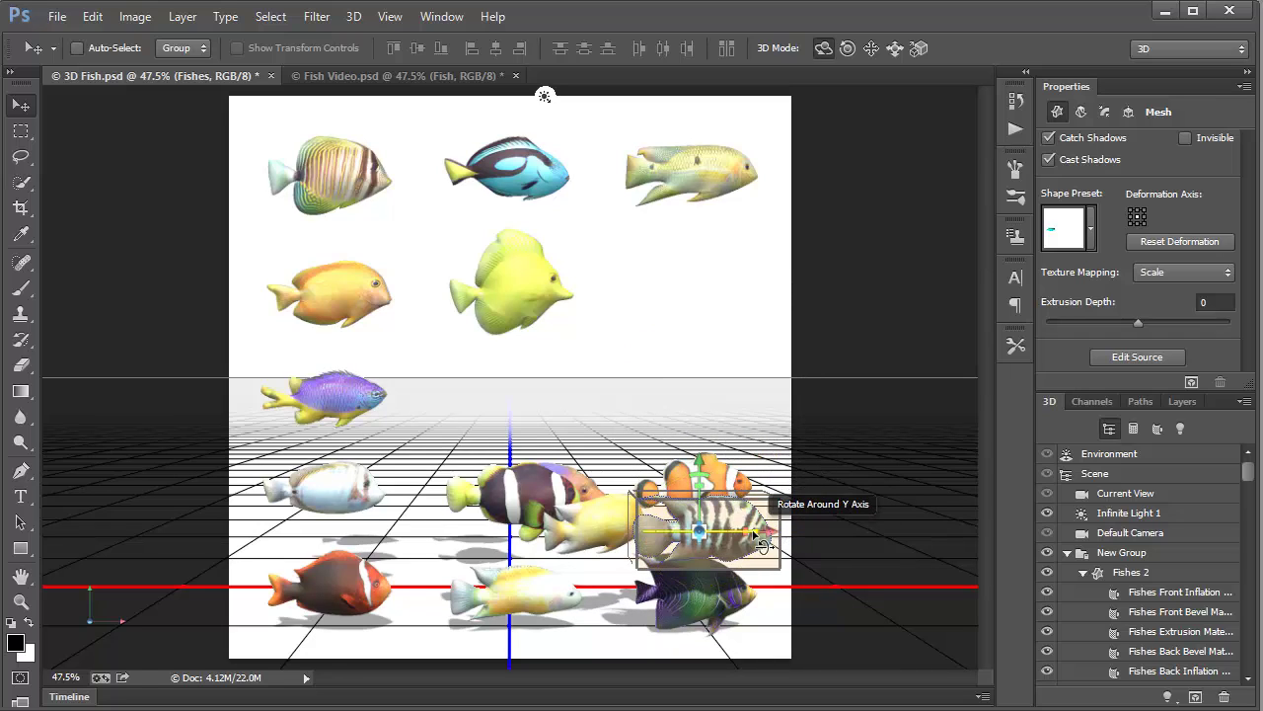
drag(766, 533, 578, 567)
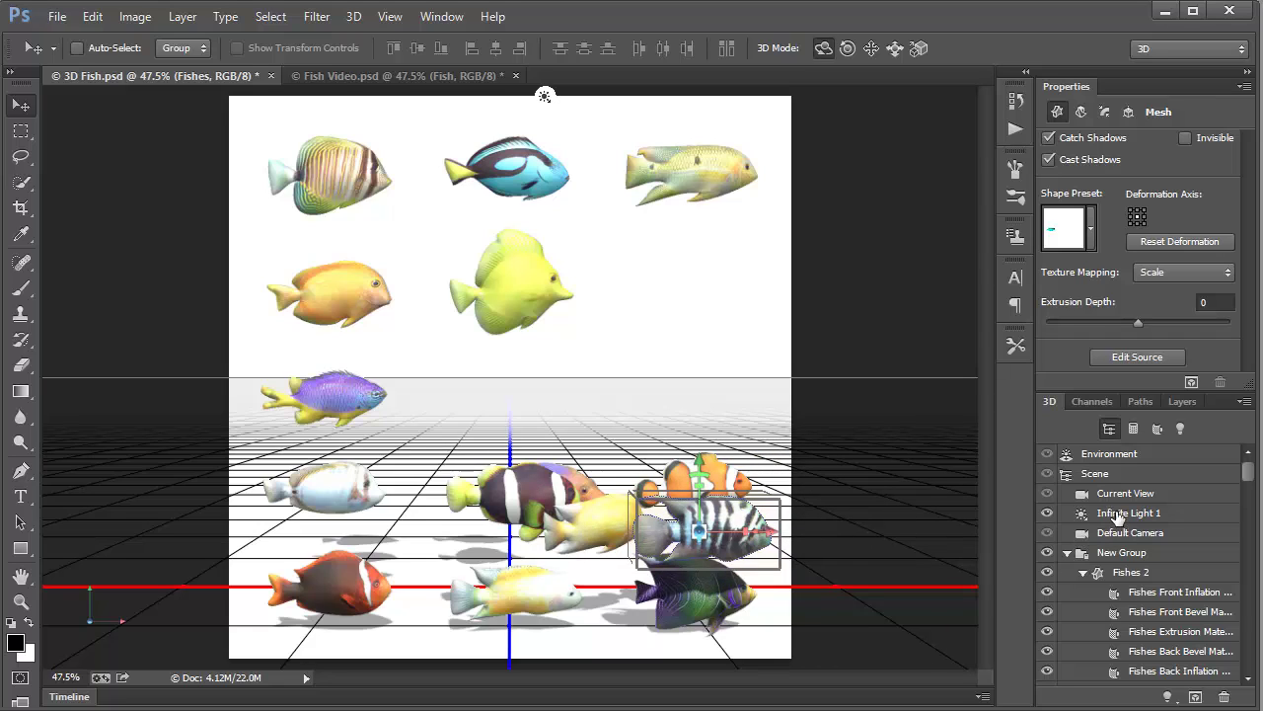
Step: Re-aim Infinite Light 1 so the fish shadows fall up and to the left
click(1123, 515)
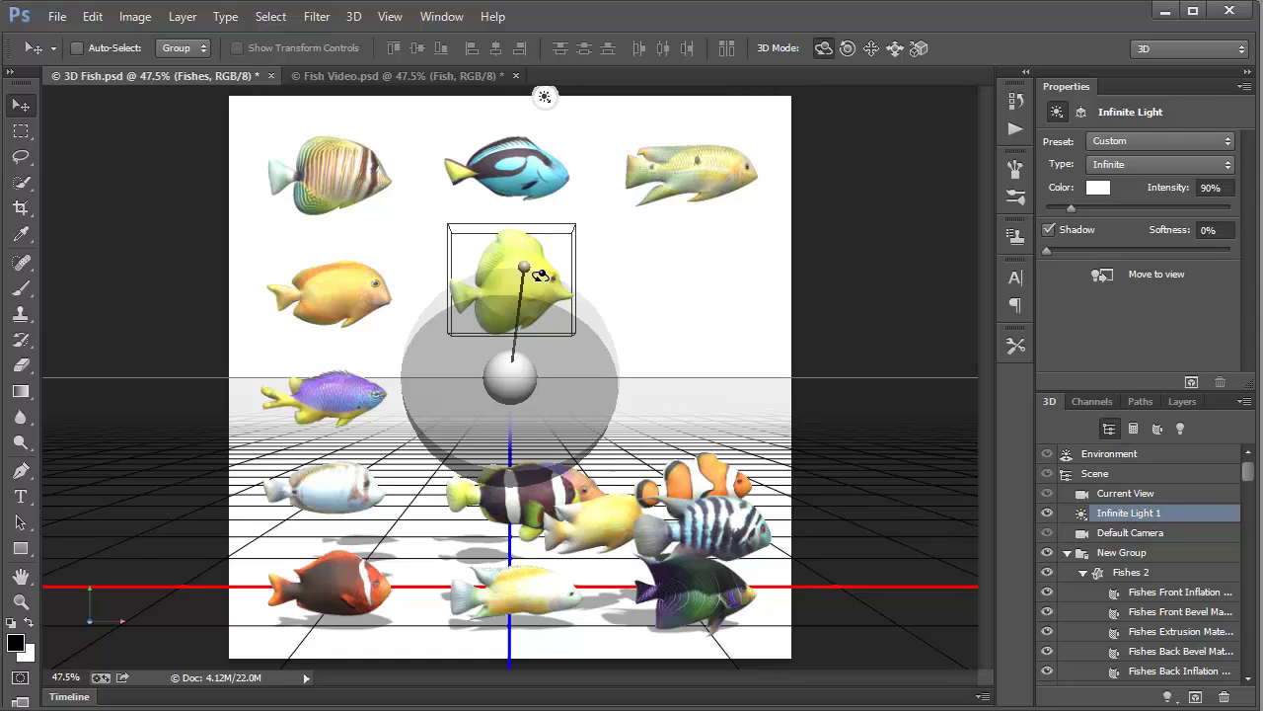
drag(532, 280, 505, 316)
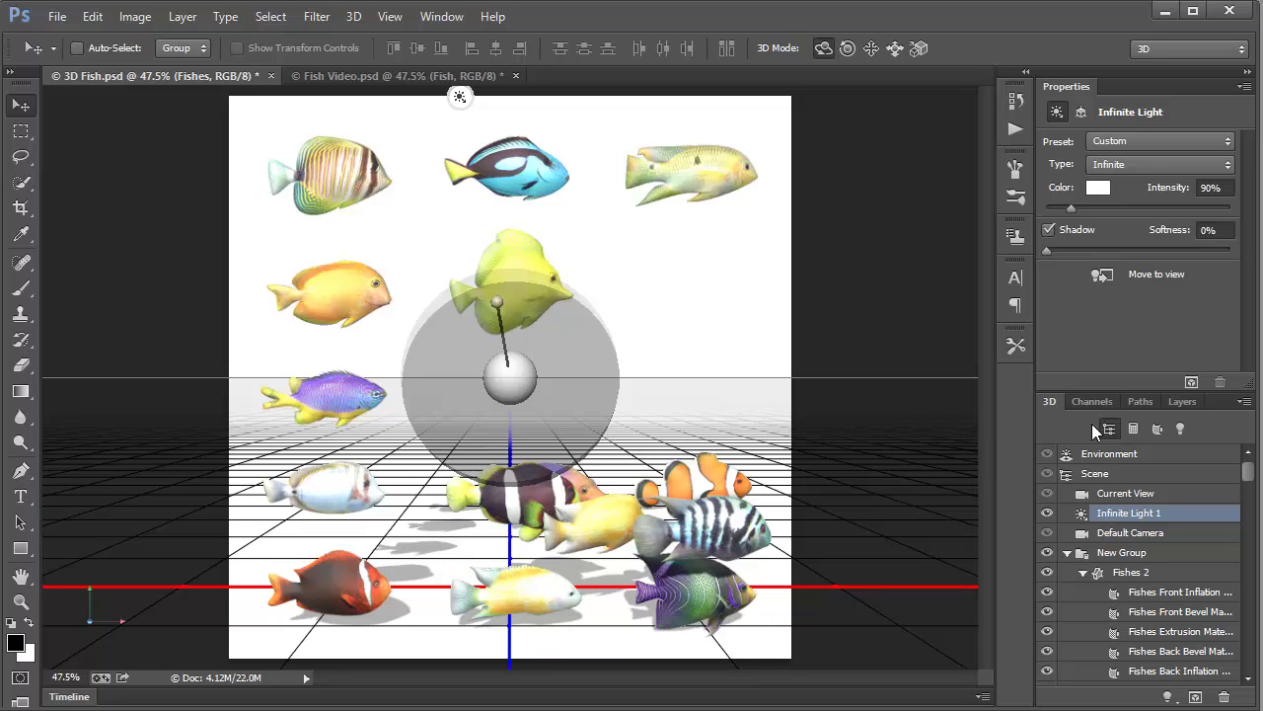
Step: Hide the Fishes layer, show the Oven group's Fish 3D layer, and select it
click(1182, 402)
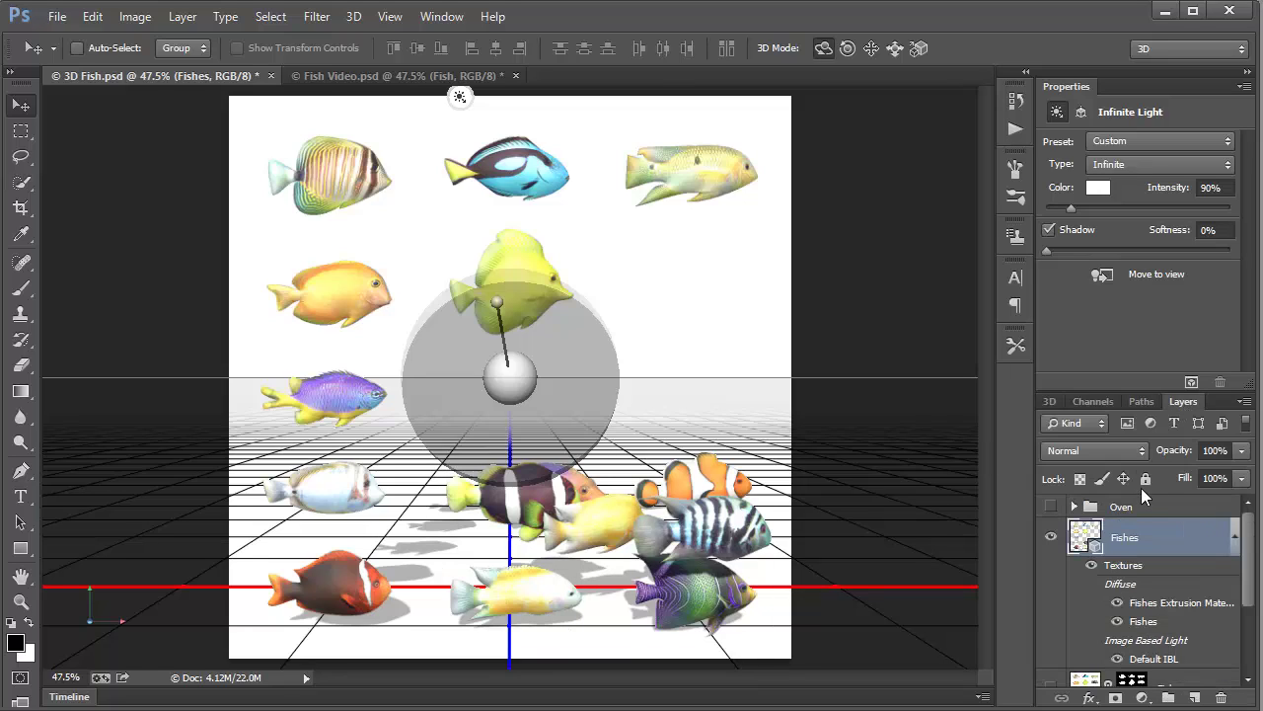
click(1052, 537)
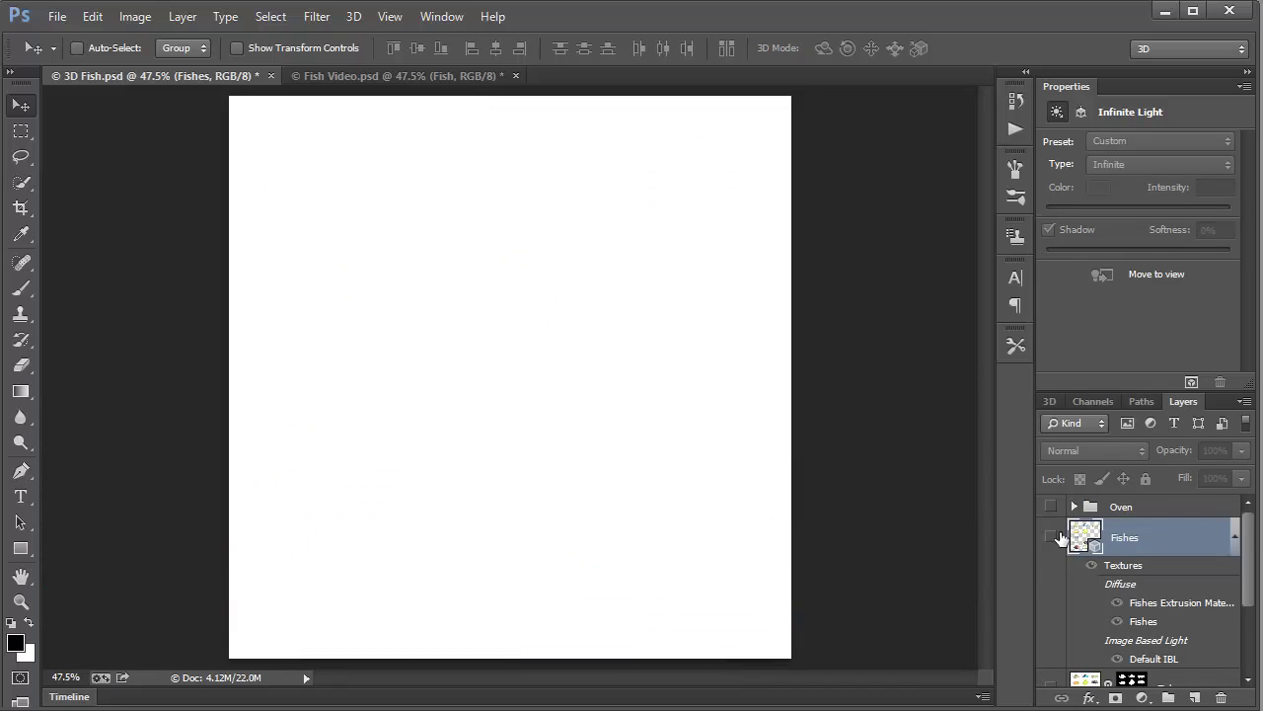
click(1074, 507)
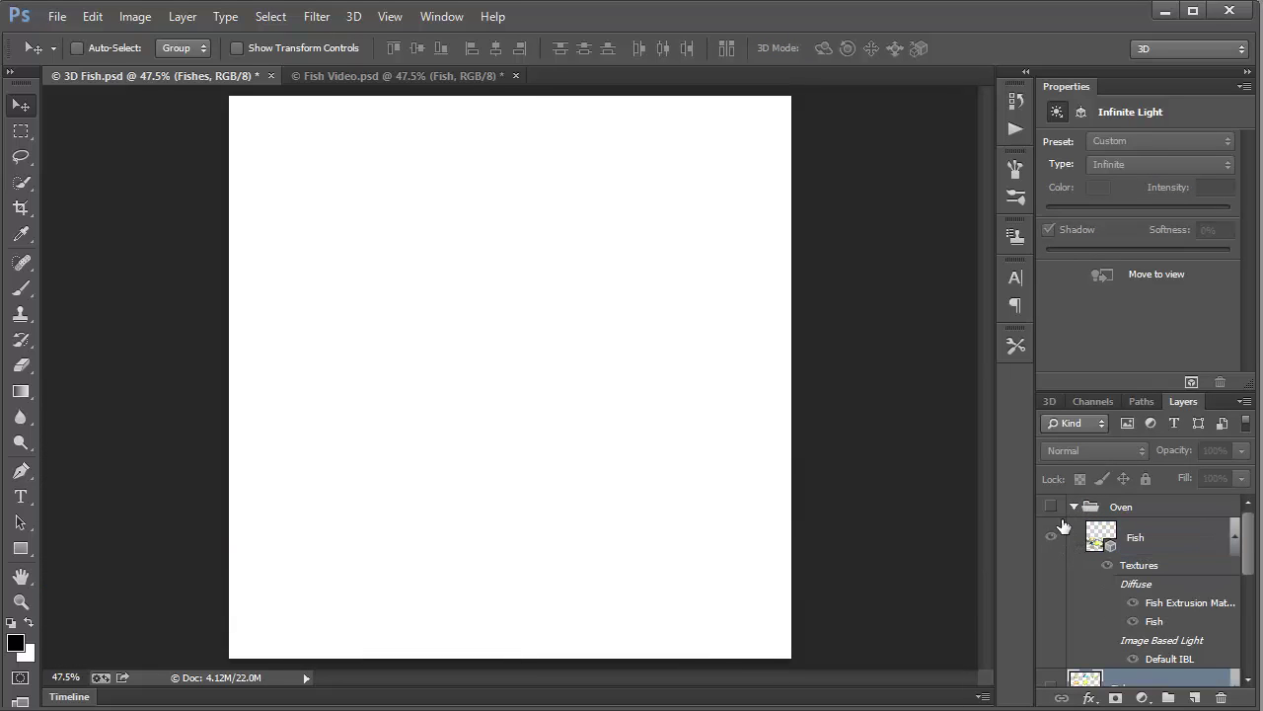
click(1052, 537)
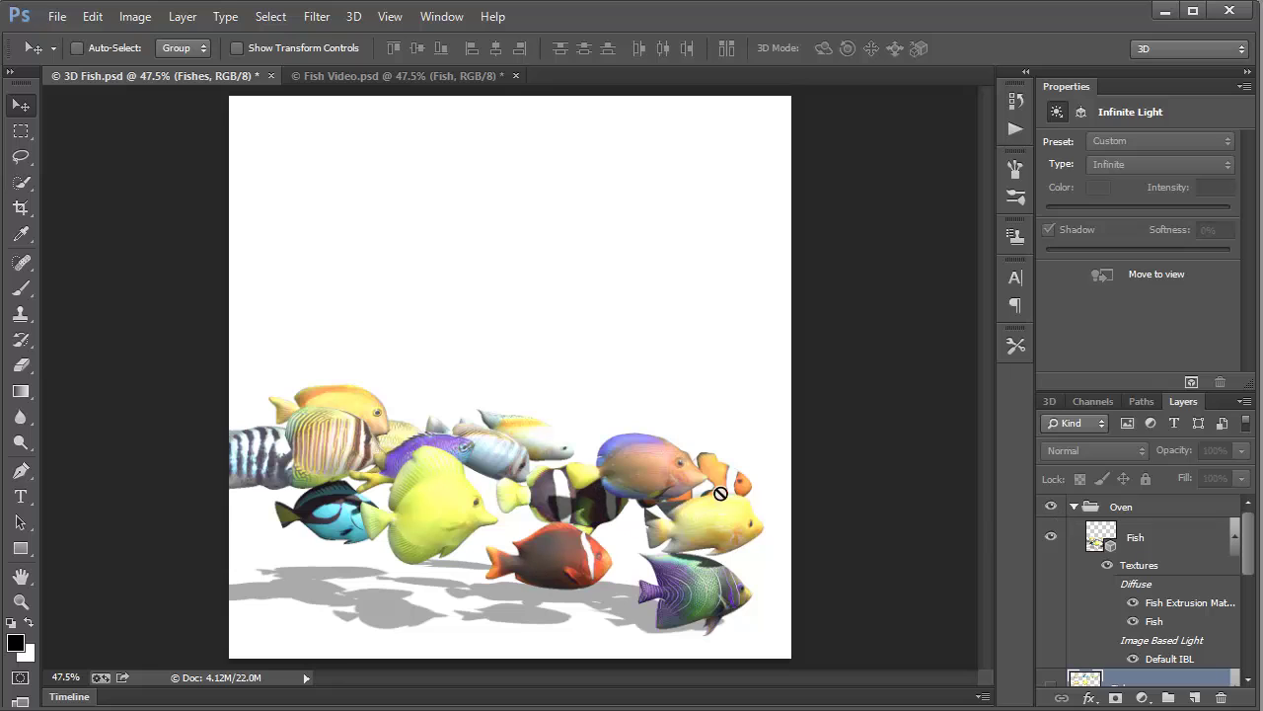
click(1201, 536)
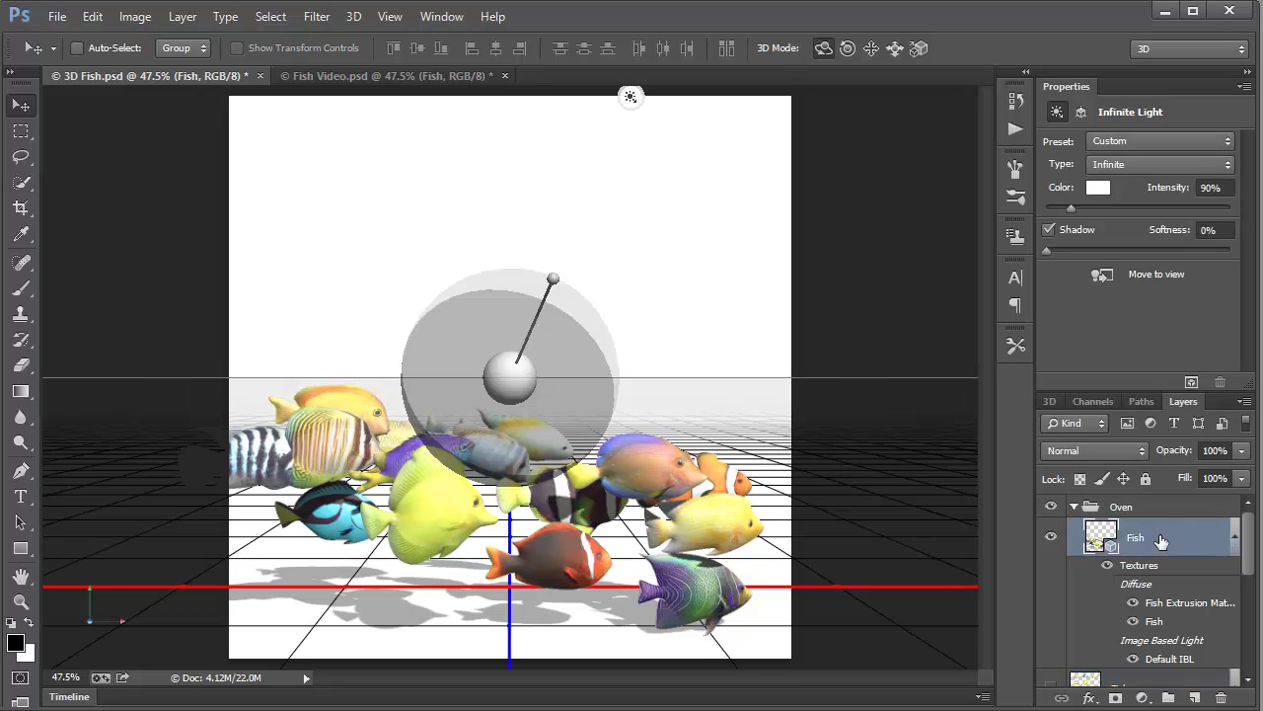
Step: Orbit the 3D camera to a low angle (Custom View 2) with the fish school above the grid
click(878, 356)
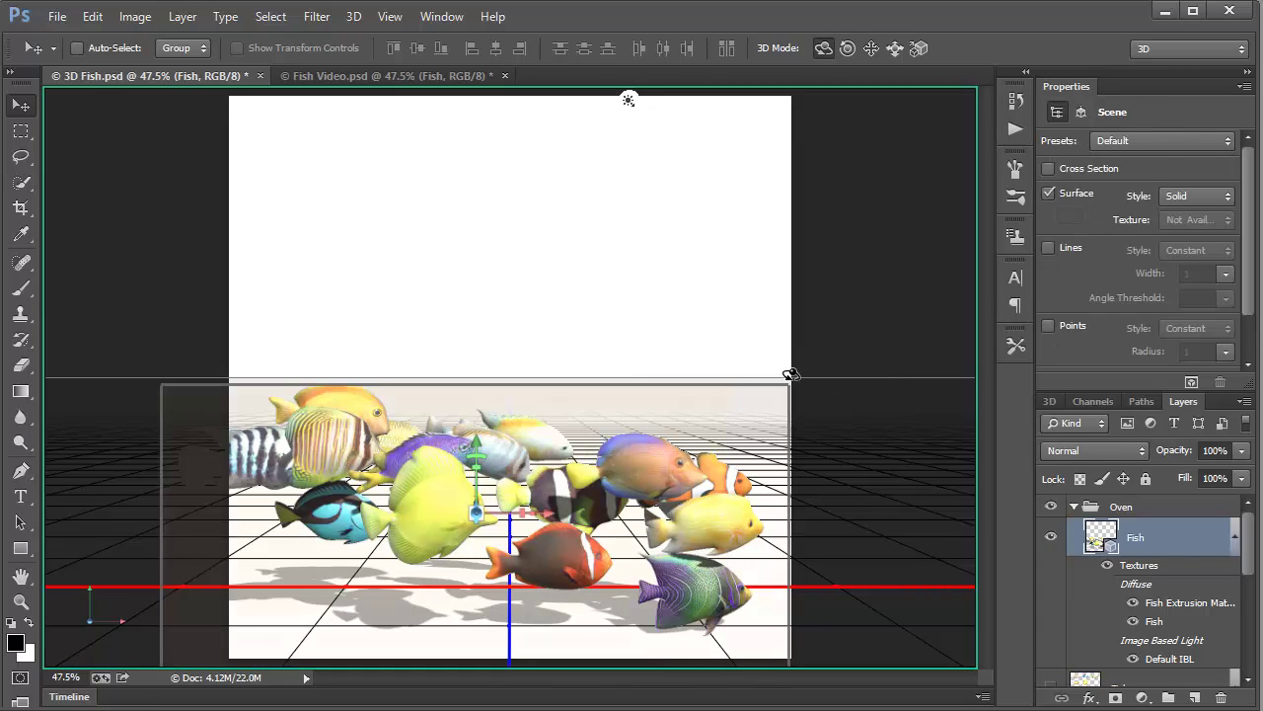
click(887, 365)
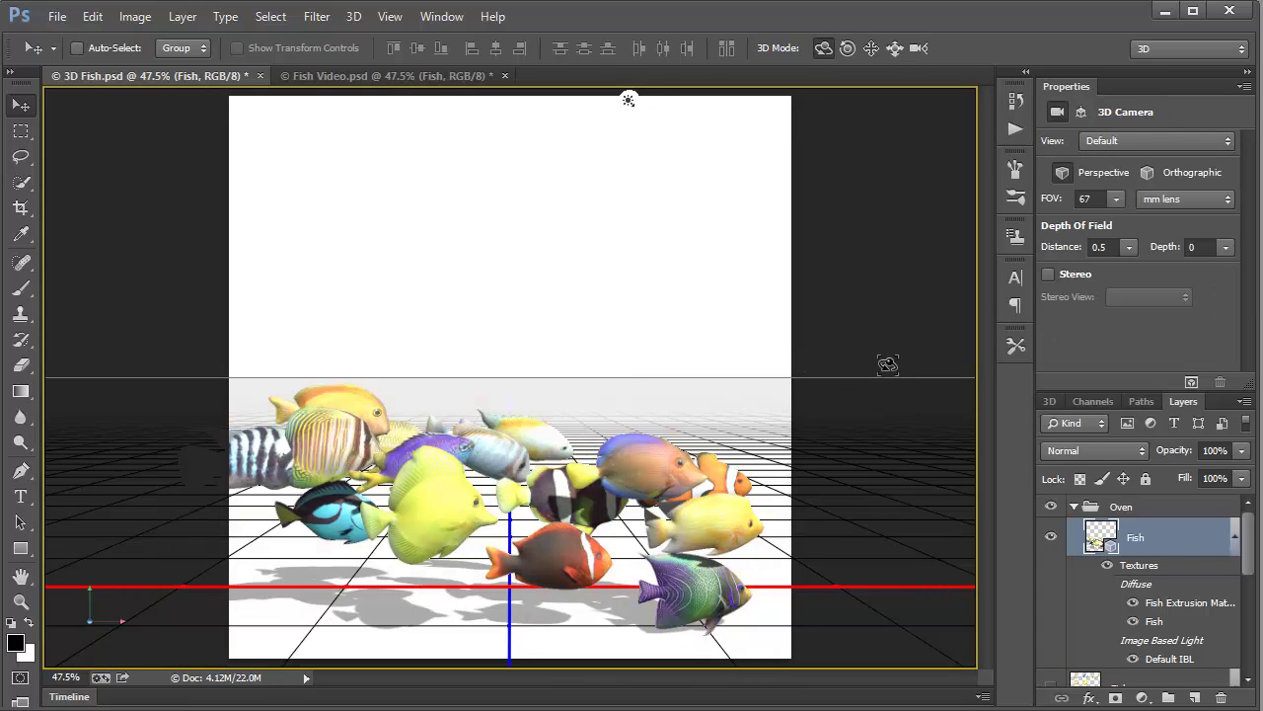
drag(877, 375, 724, 358)
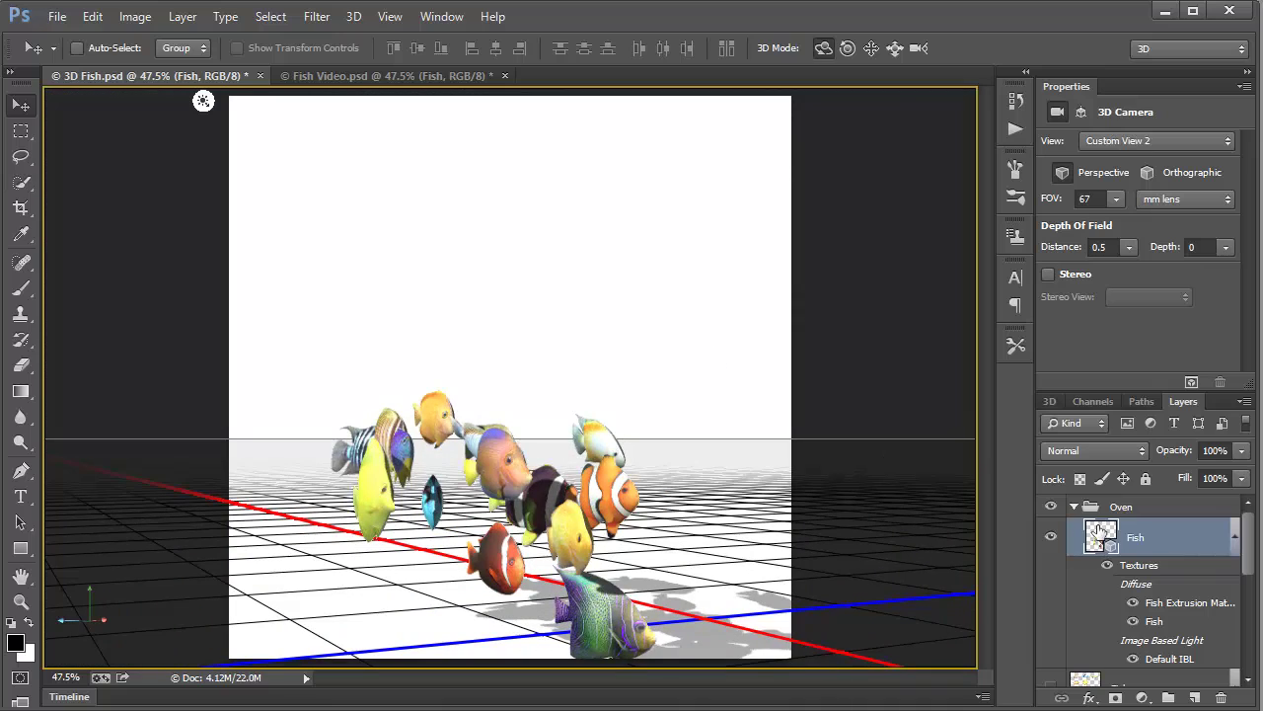
click(1048, 401)
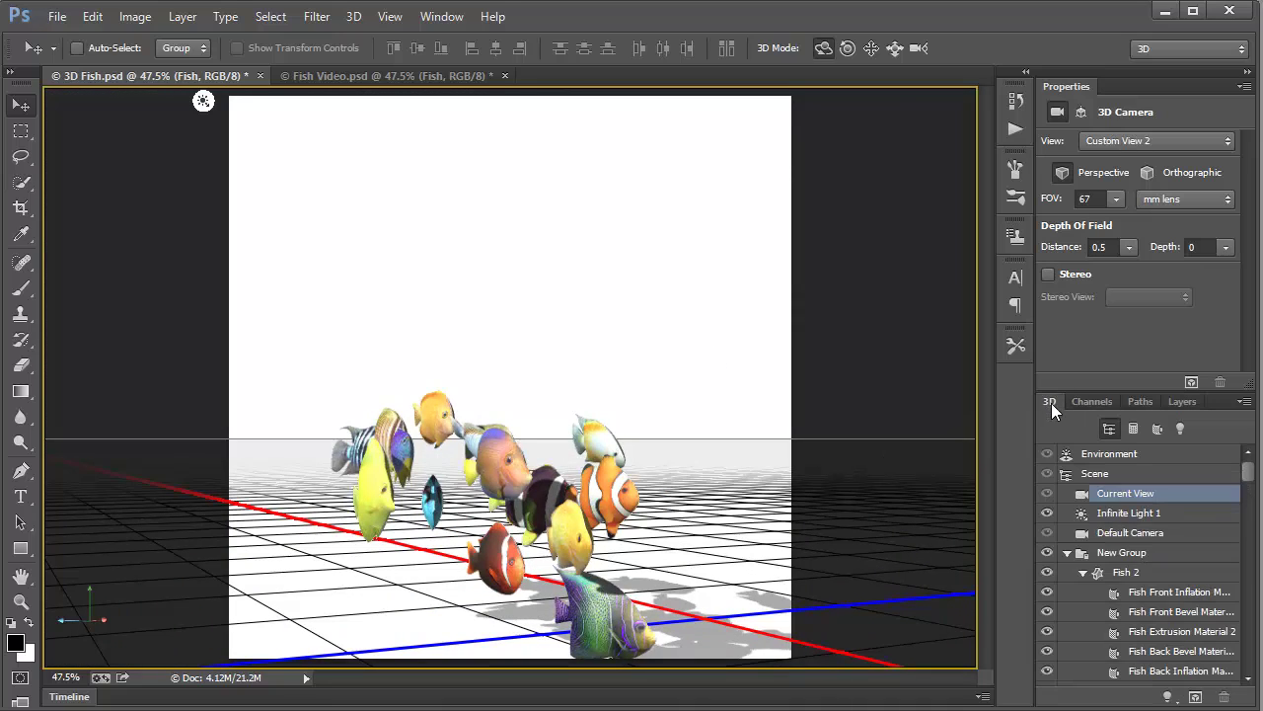
Step: Rotate Infinite Light 1 to shift the shadows and raise its Shadow Softness from 0% to 17%
click(1118, 521)
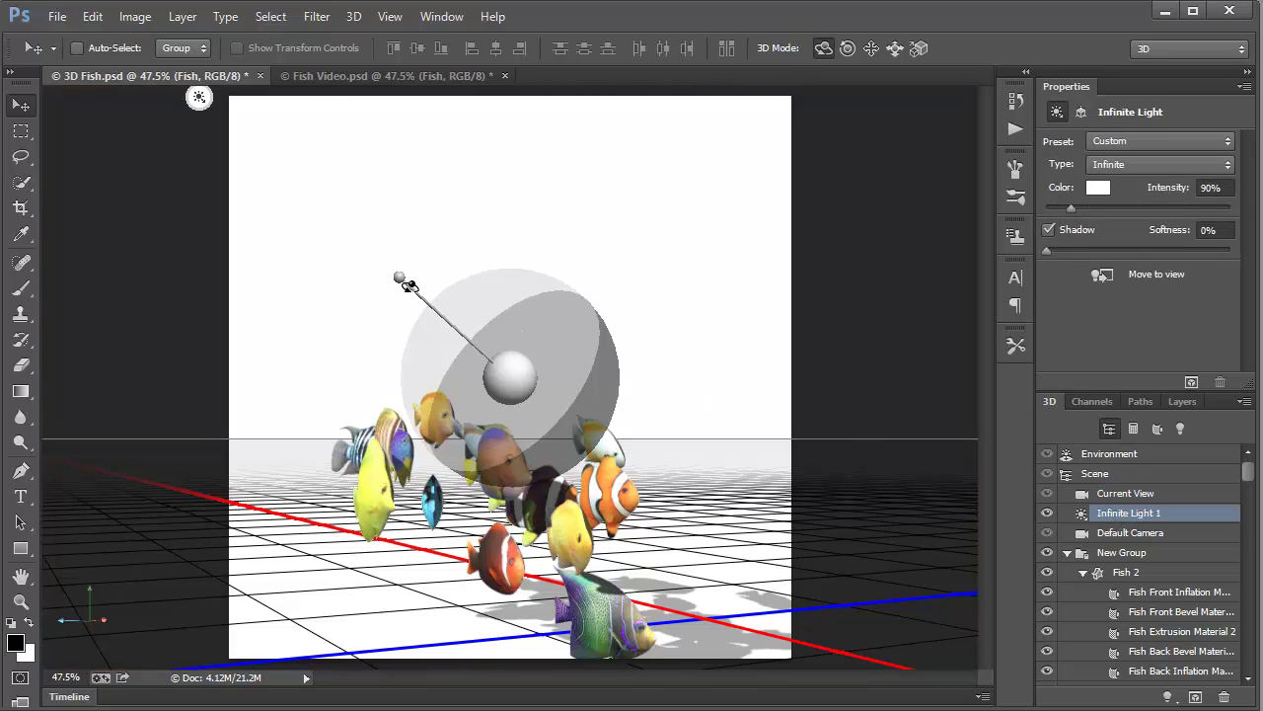
mouse_move(437, 268)
mouse_down()
mouse_move(522, 231)
mouse_move(474, 237)
mouse_move(408, 215)
mouse_move(510, 267)
mouse_move(493, 257)
mouse_move(500, 291)
mouse_move(446, 281)
mouse_move(479, 285)
mouse_move(460, 272)
mouse_up()
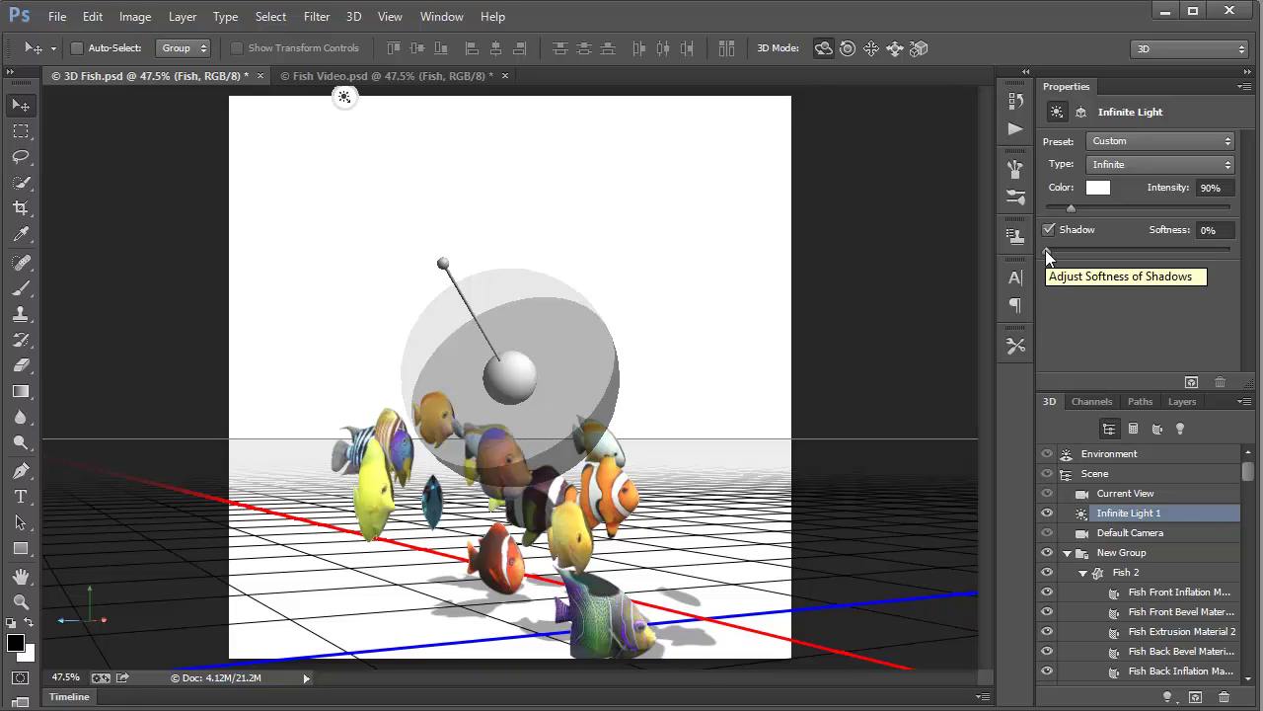
drag(1048, 250, 1077, 252)
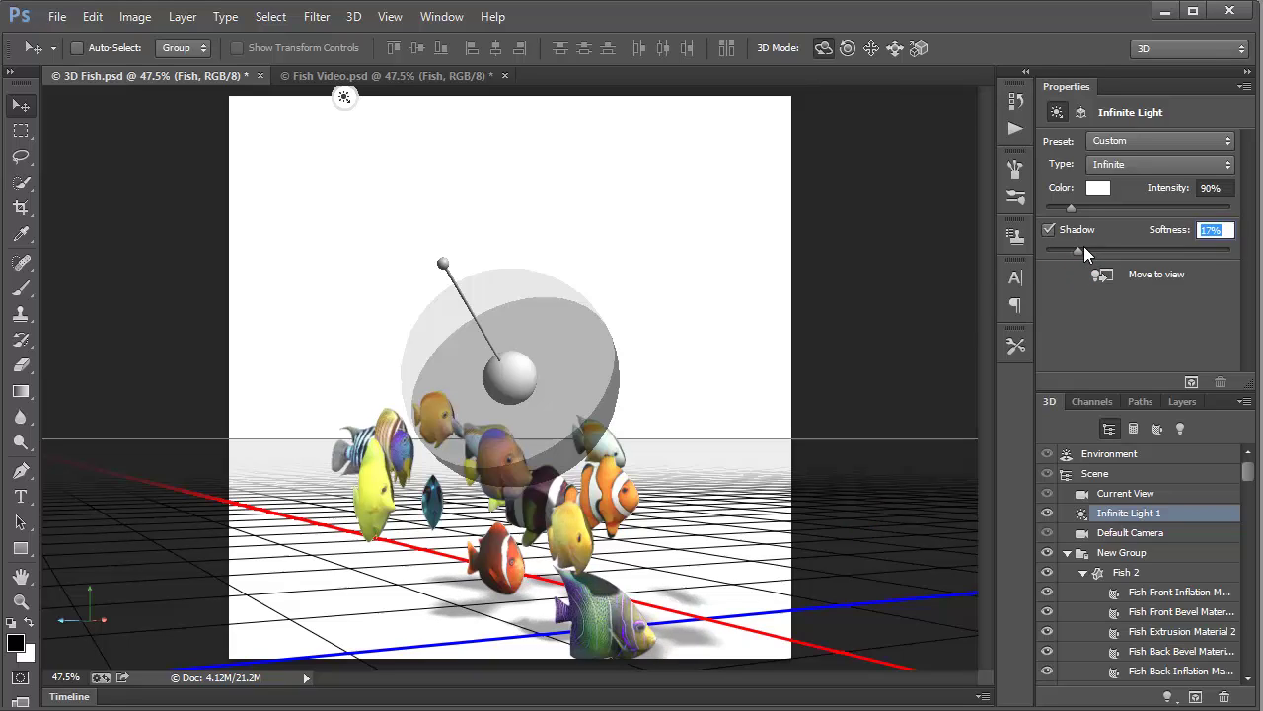
drag(1078, 249, 1076, 248)
Step: Collapse the Oven group, expand the Ocean group, and hide the white Layer 3
click(1182, 402)
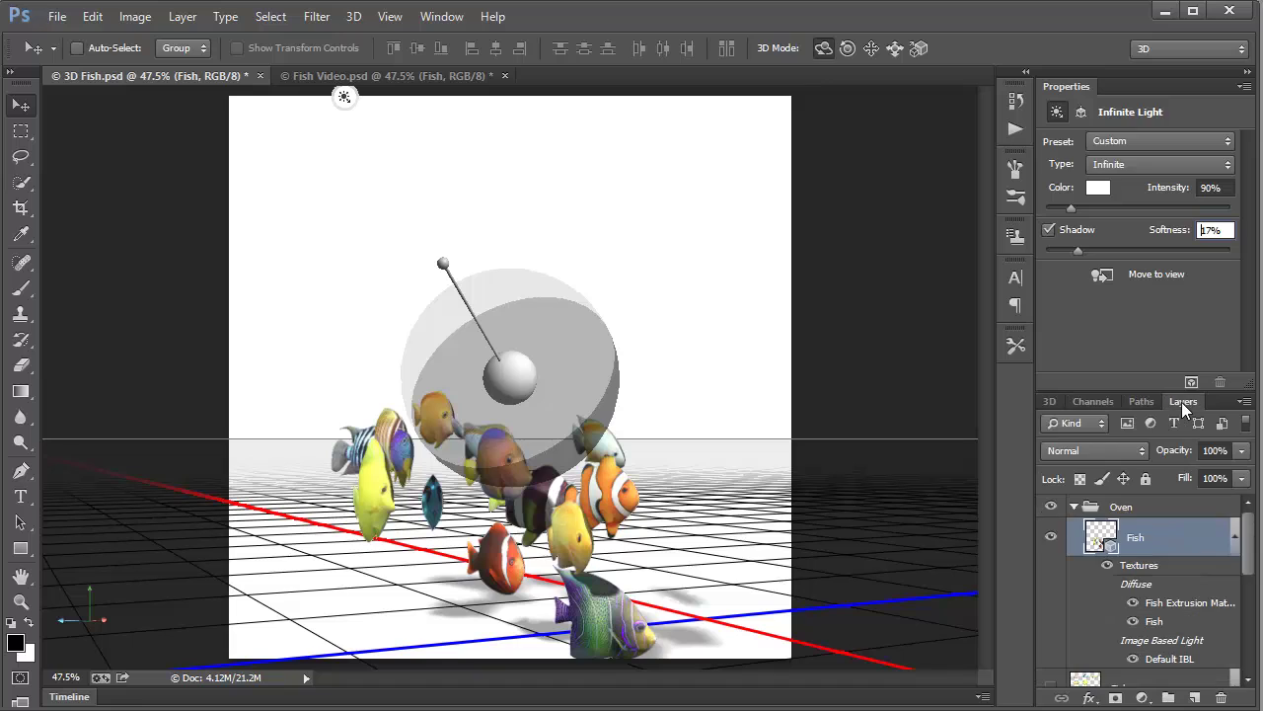
click(1080, 513)
click(1073, 506)
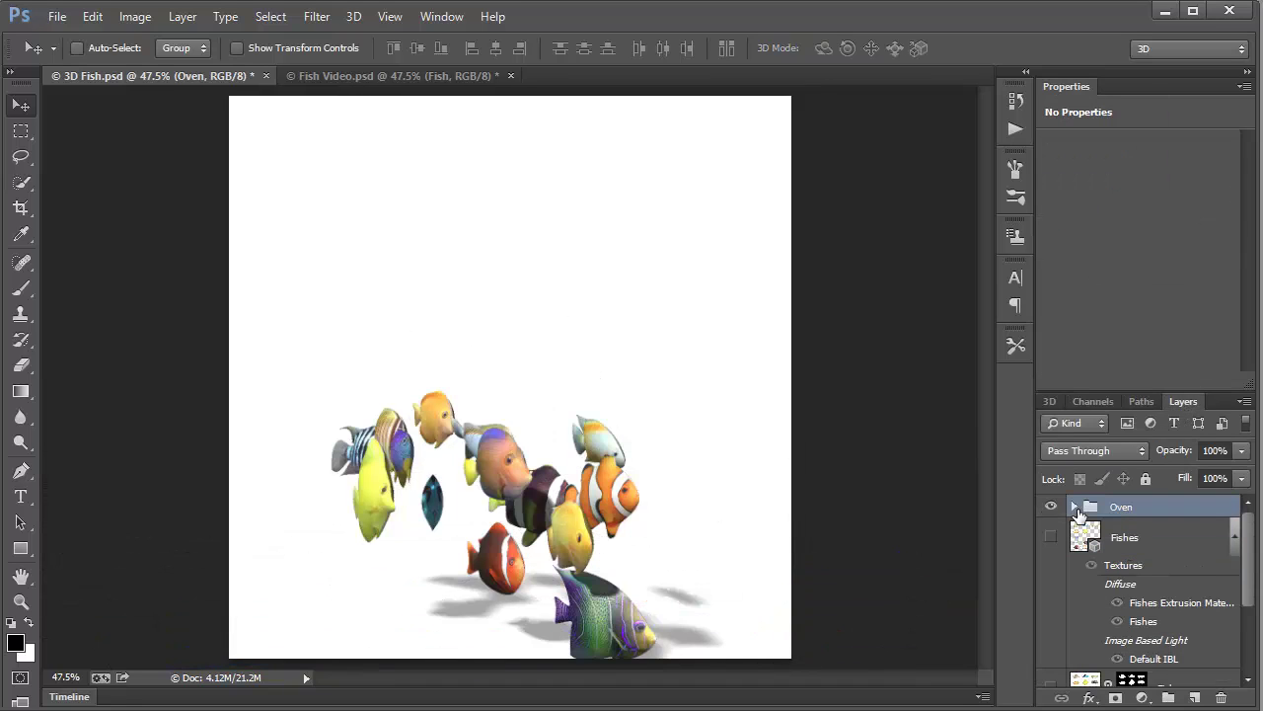
drag(1239, 548, 1250, 632)
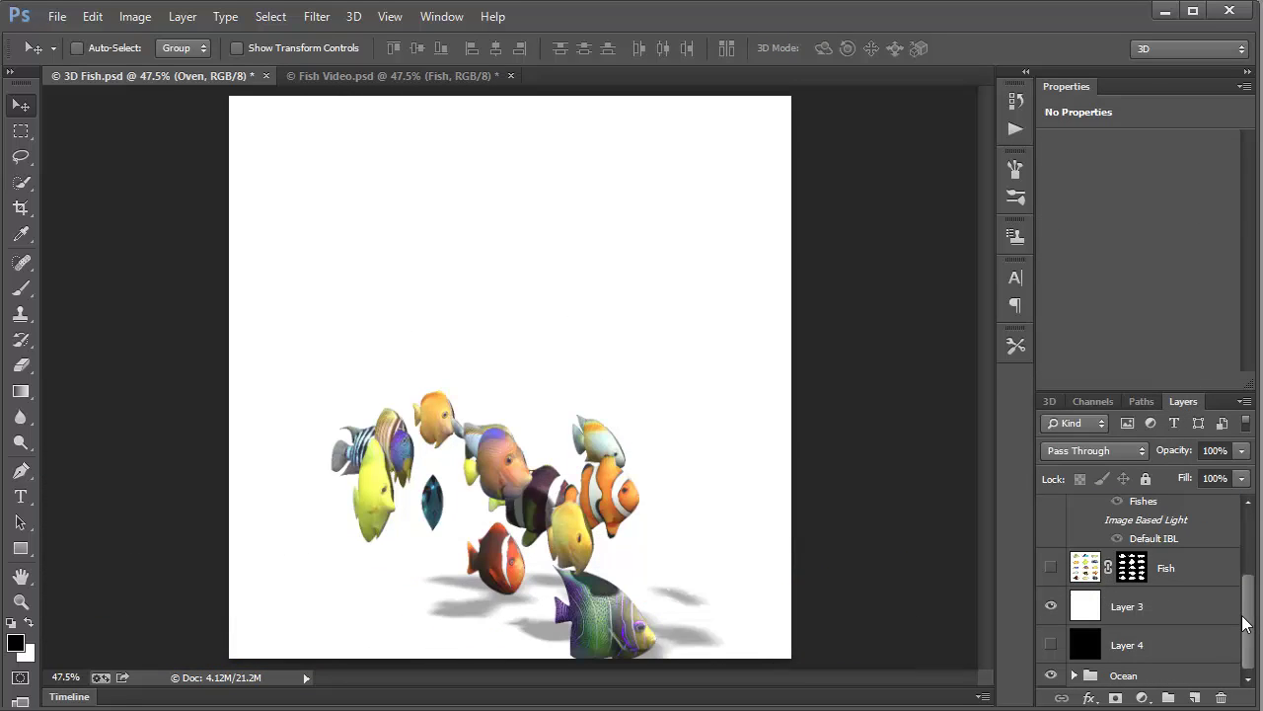
click(1072, 675)
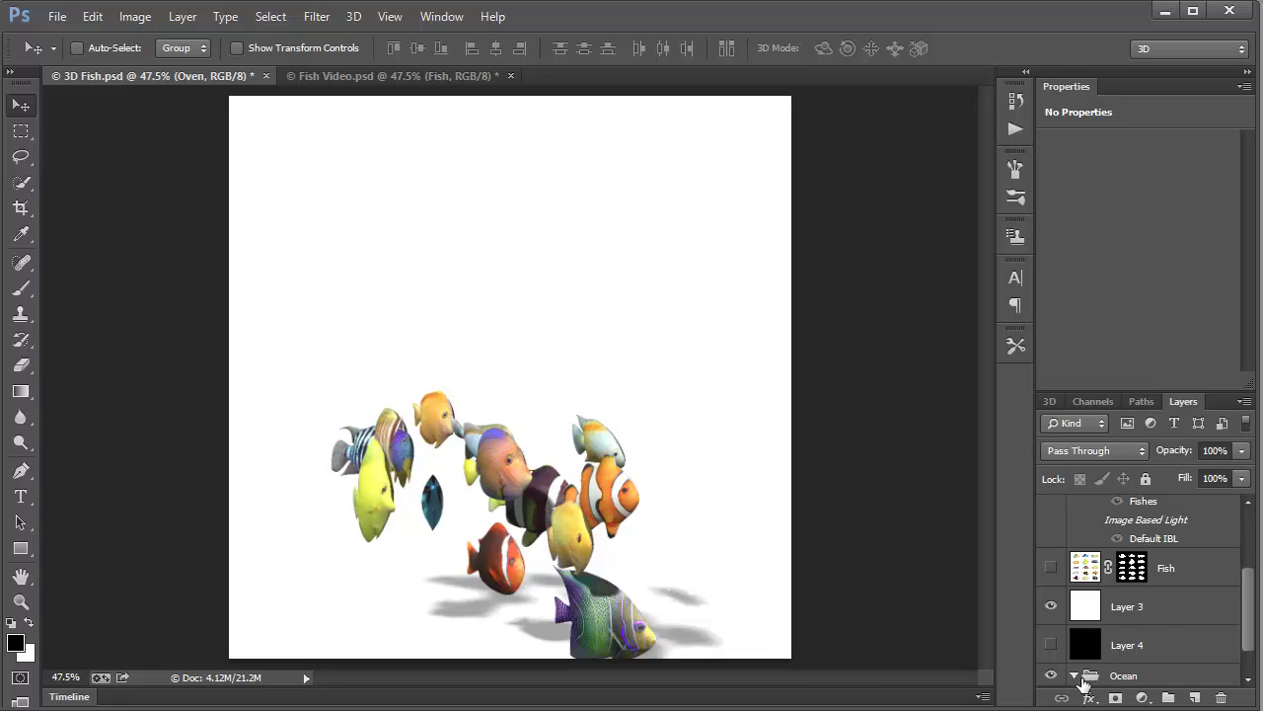
scroll(1249, 656, down, 1)
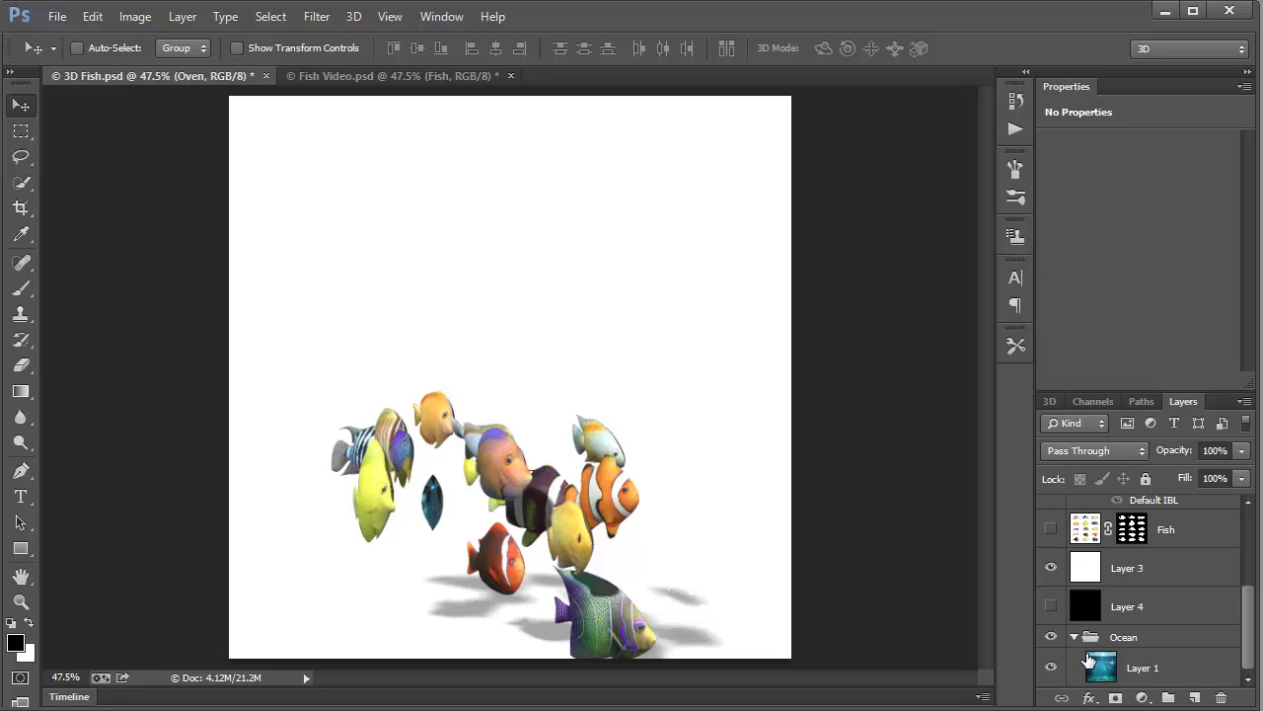
click(1052, 569)
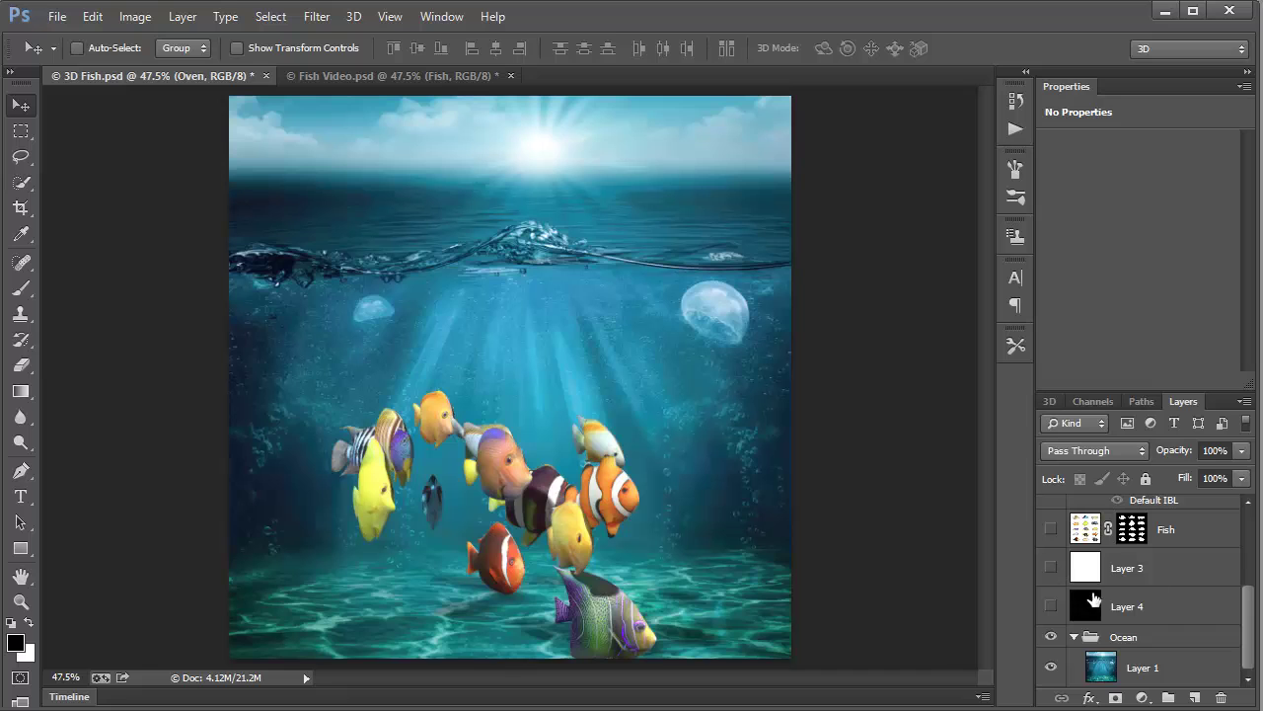
scroll(1248, 530, up, 5)
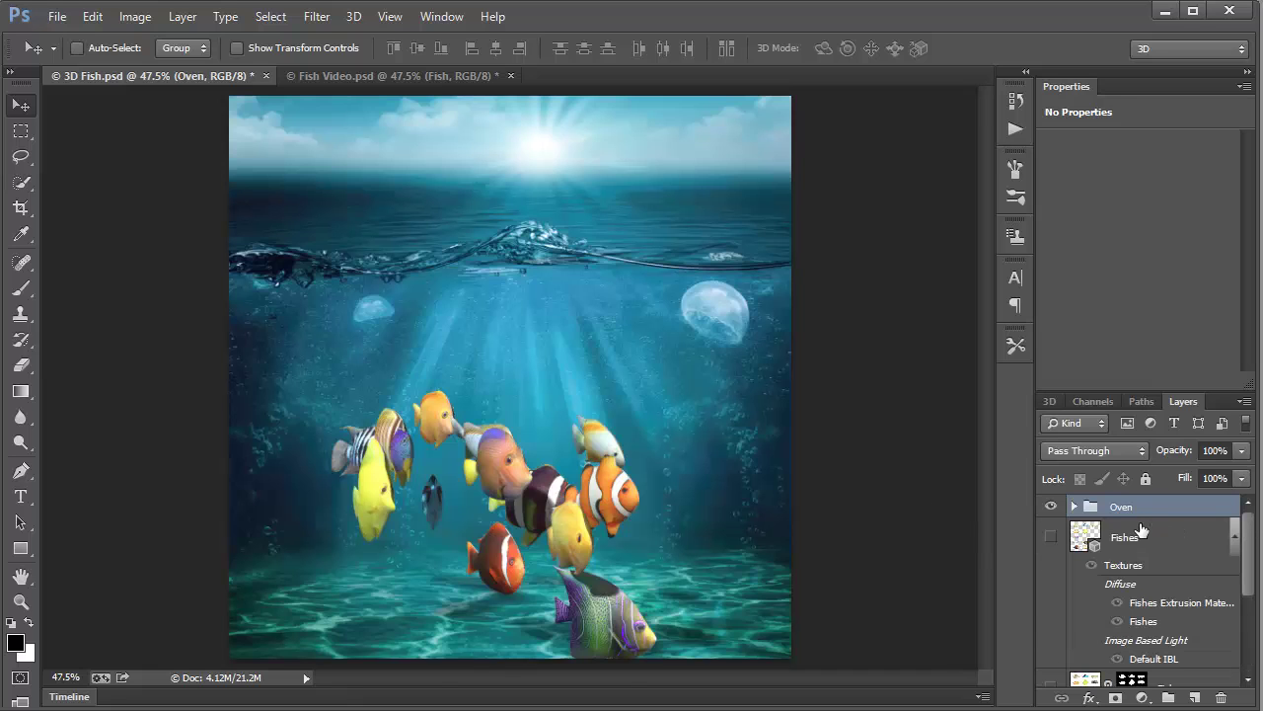
Step: Orbit the Fish 3D layer so the school swims above the sunlit seabed, then select the Oven group
click(1130, 537)
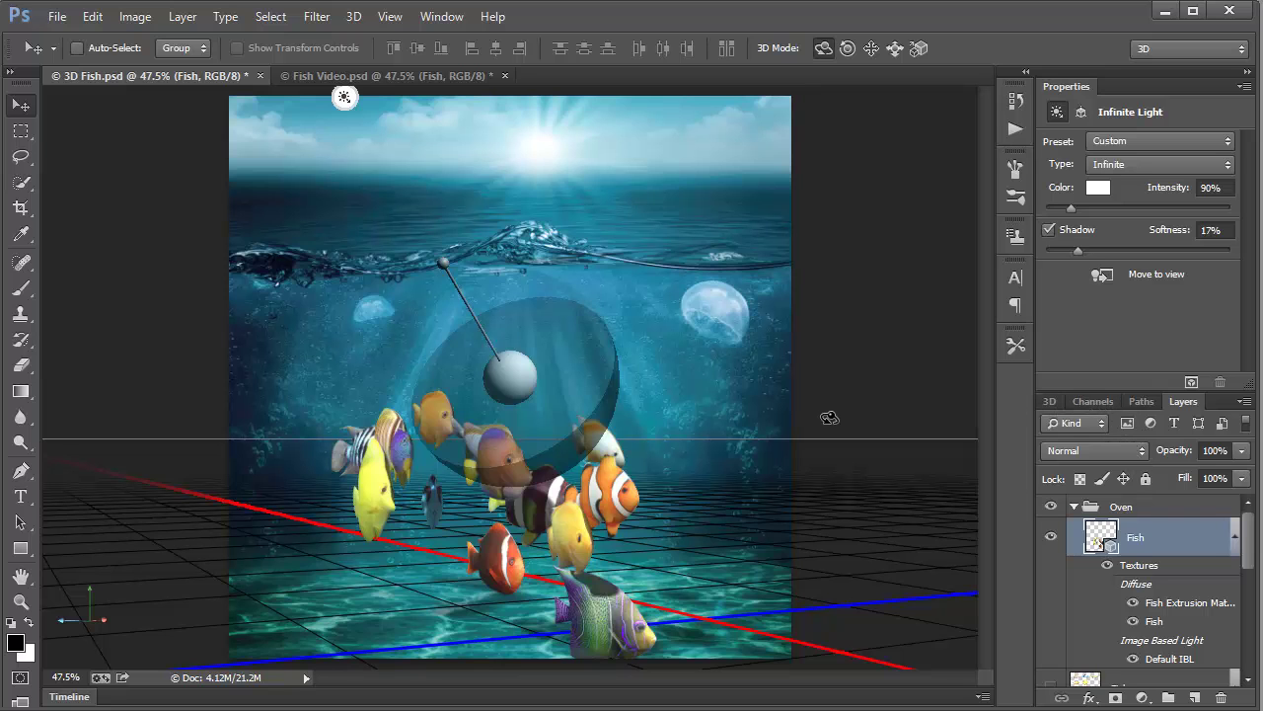
mouse_move(829, 417)
mouse_down()
mouse_move(799, 423)
mouse_move(809, 400)
mouse_move(786, 388)
mouse_move(826, 394)
mouse_up()
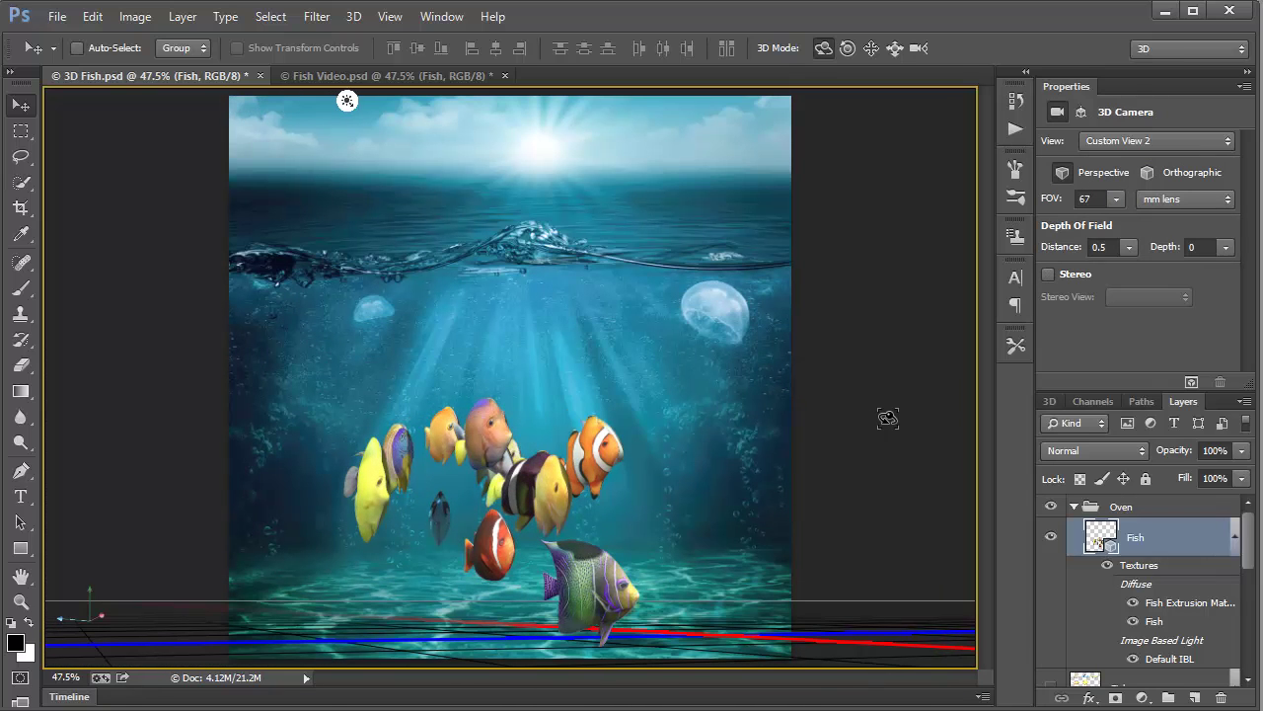
click(1081, 508)
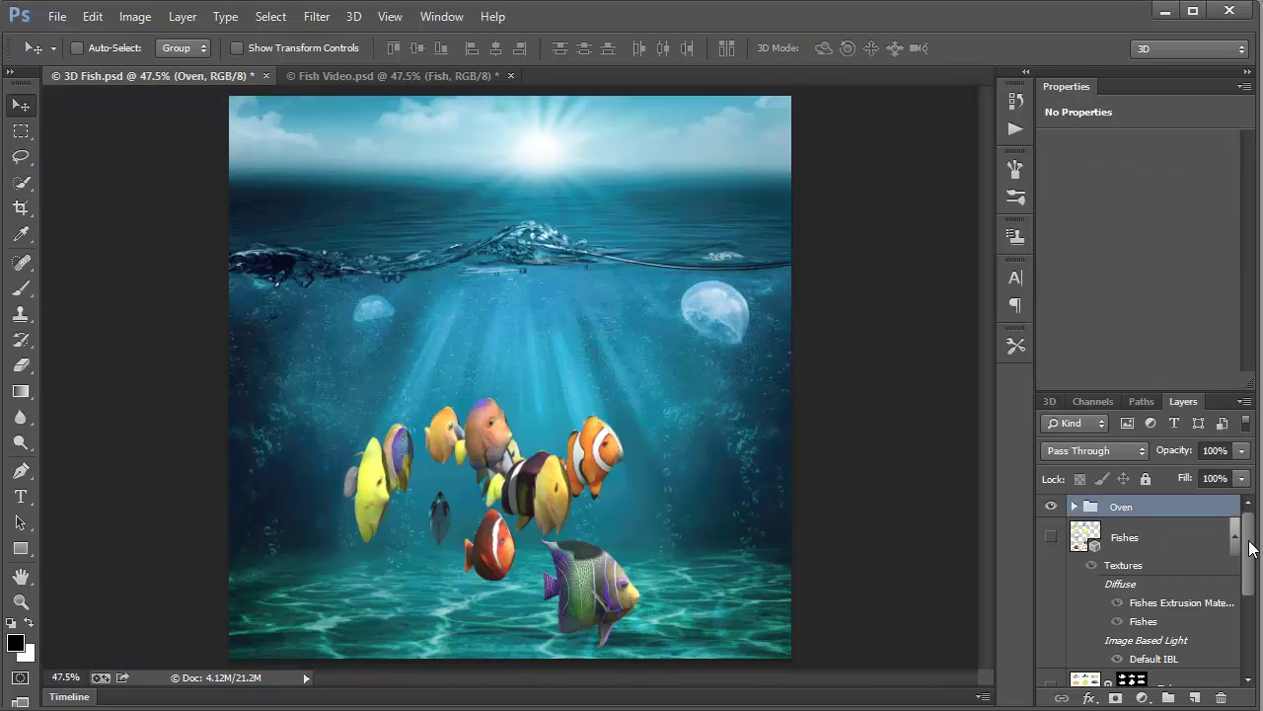
drag(1250, 548, 1249, 614)
click(1172, 675)
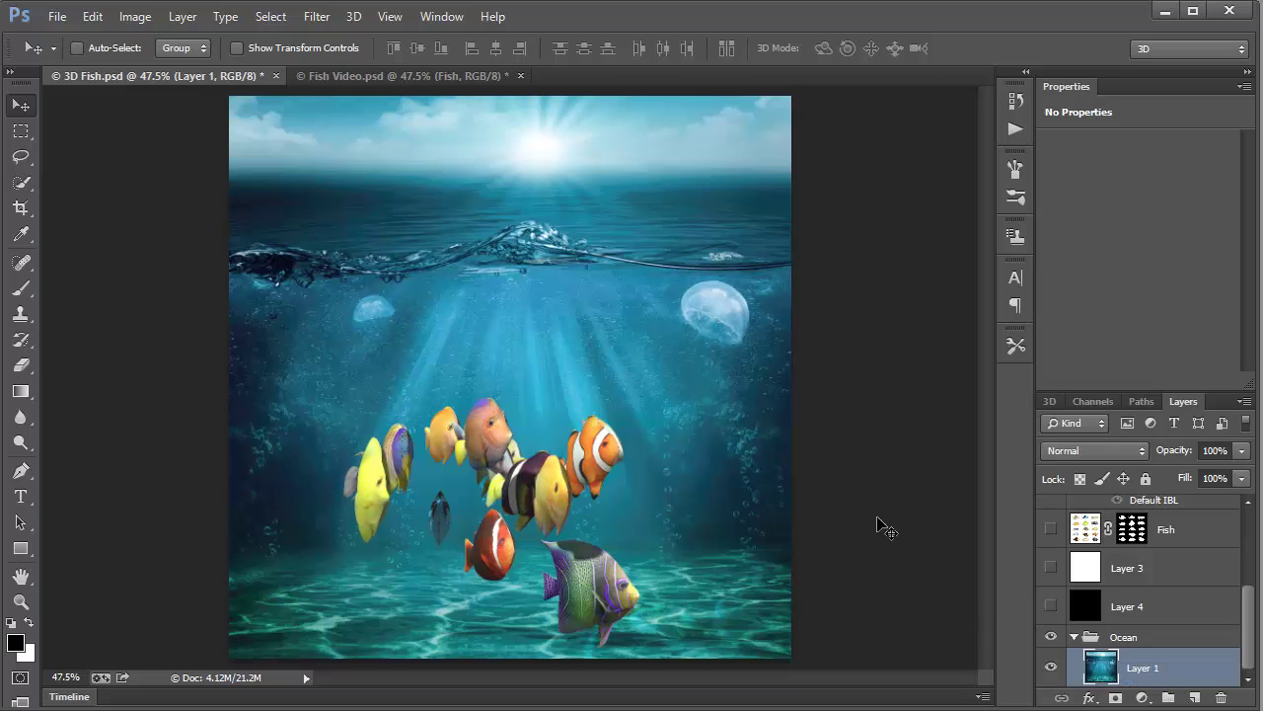